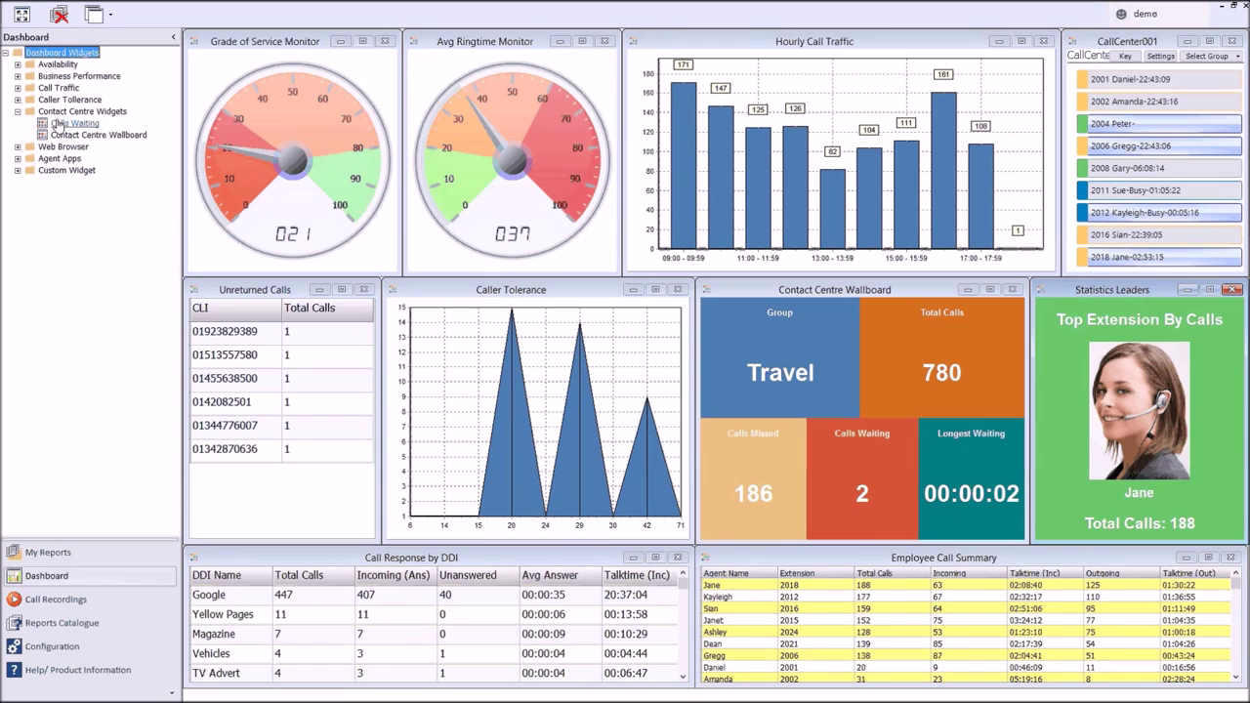
# Step: Add the Calls Waiting widget from the Contact Centre Widgets to the dashboard and hide its caption
pyautogui.doubleClick(61, 124)
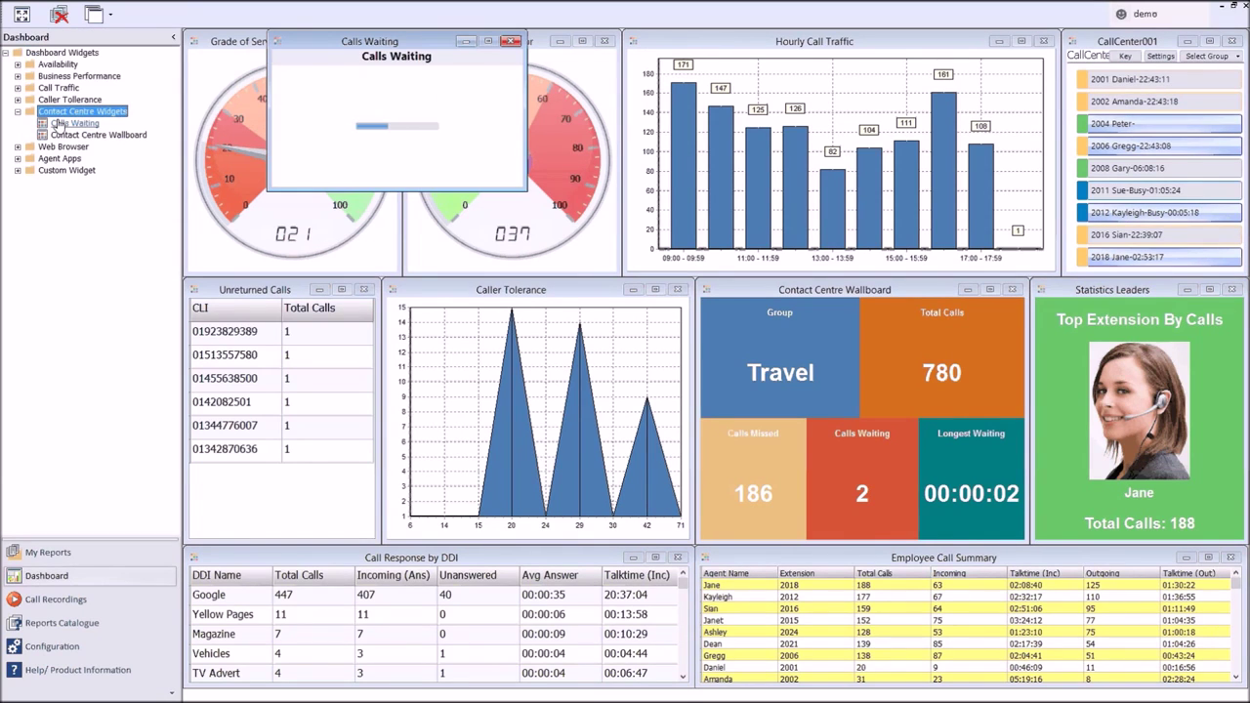
pyautogui.rightClick(488, 152)
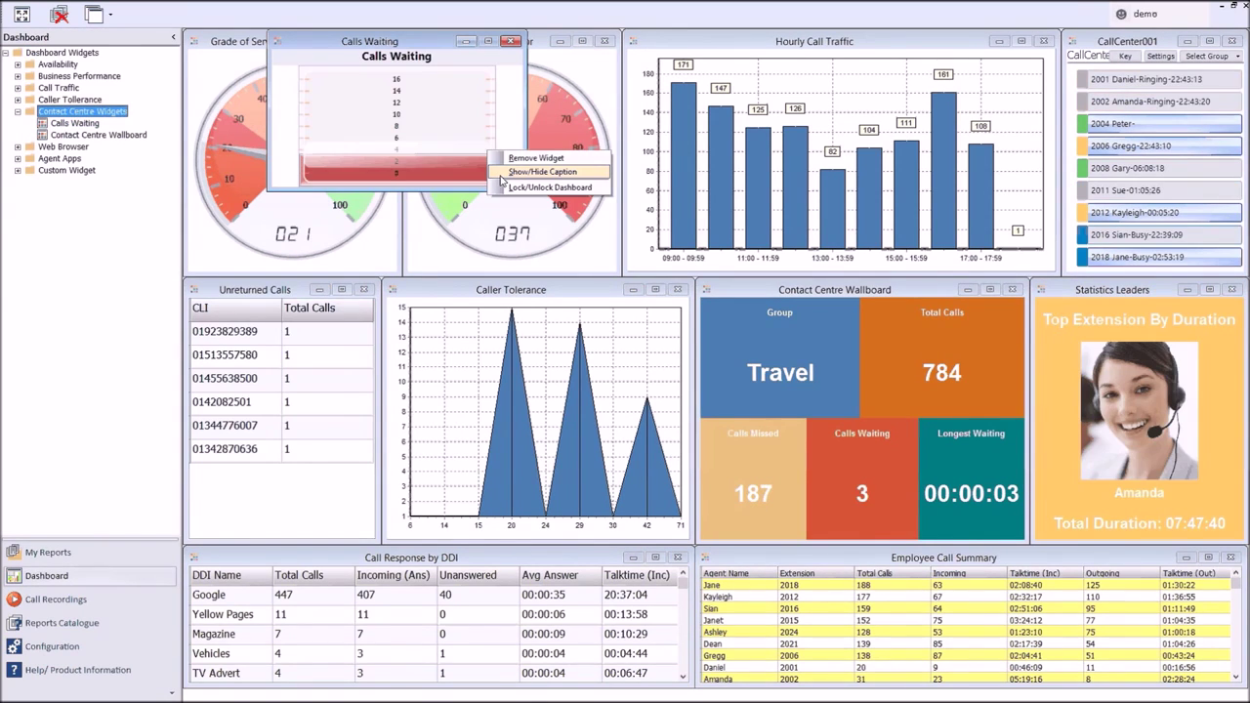
pyautogui.click(514, 173)
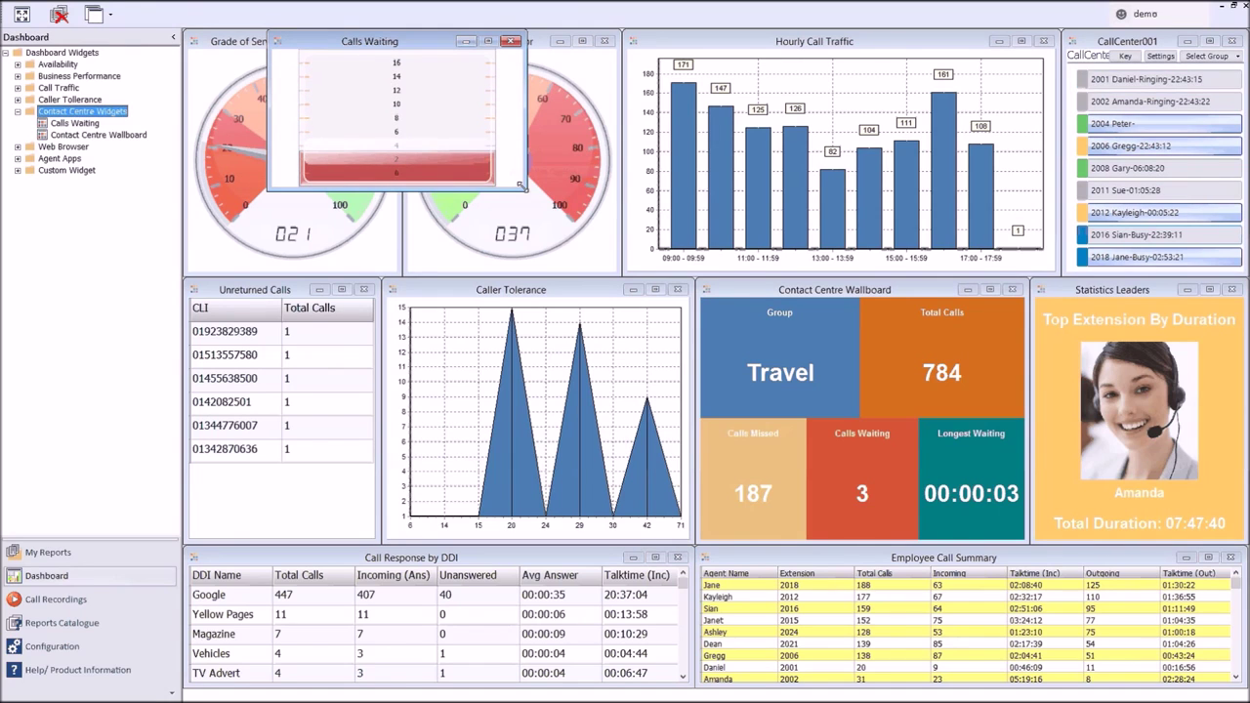
# Step: Resize the Calls Waiting widget into a tall, narrow column and close it
pyautogui.moveTo(526, 188); pyautogui.dragTo(515, 189)
pyautogui.moveTo(385, 315); pyautogui.dragTo(333, 467)
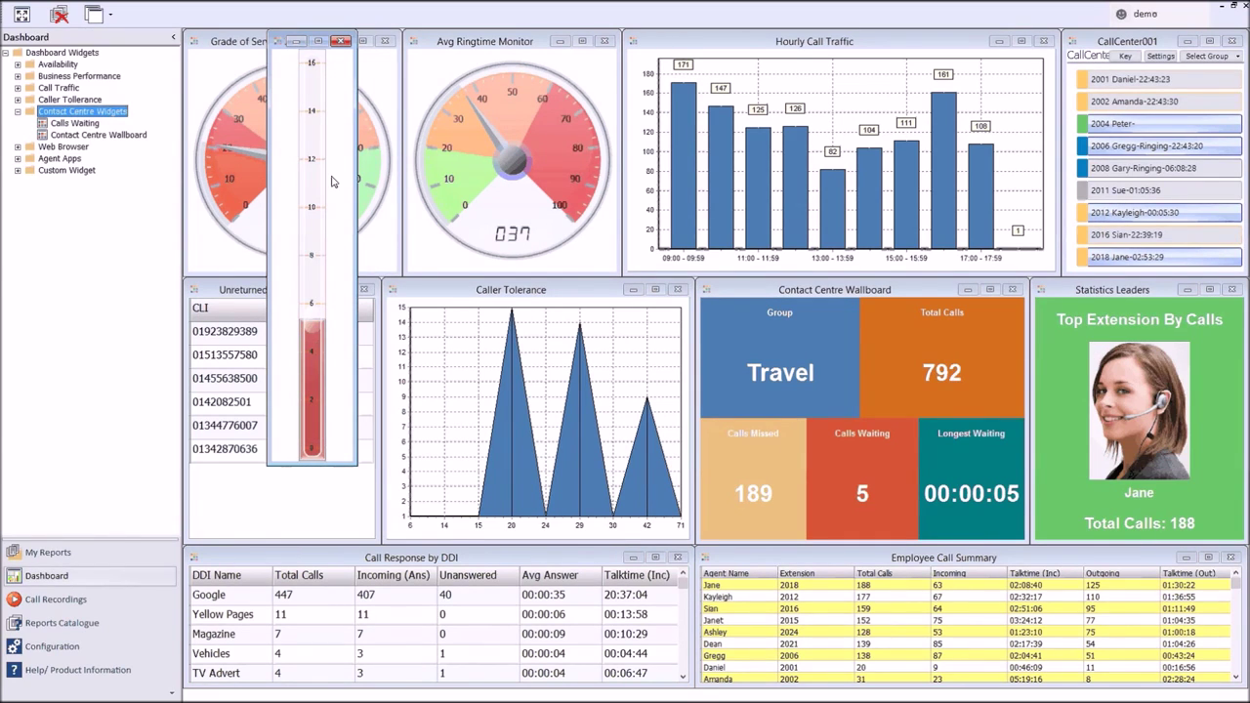
pyautogui.click(341, 42)
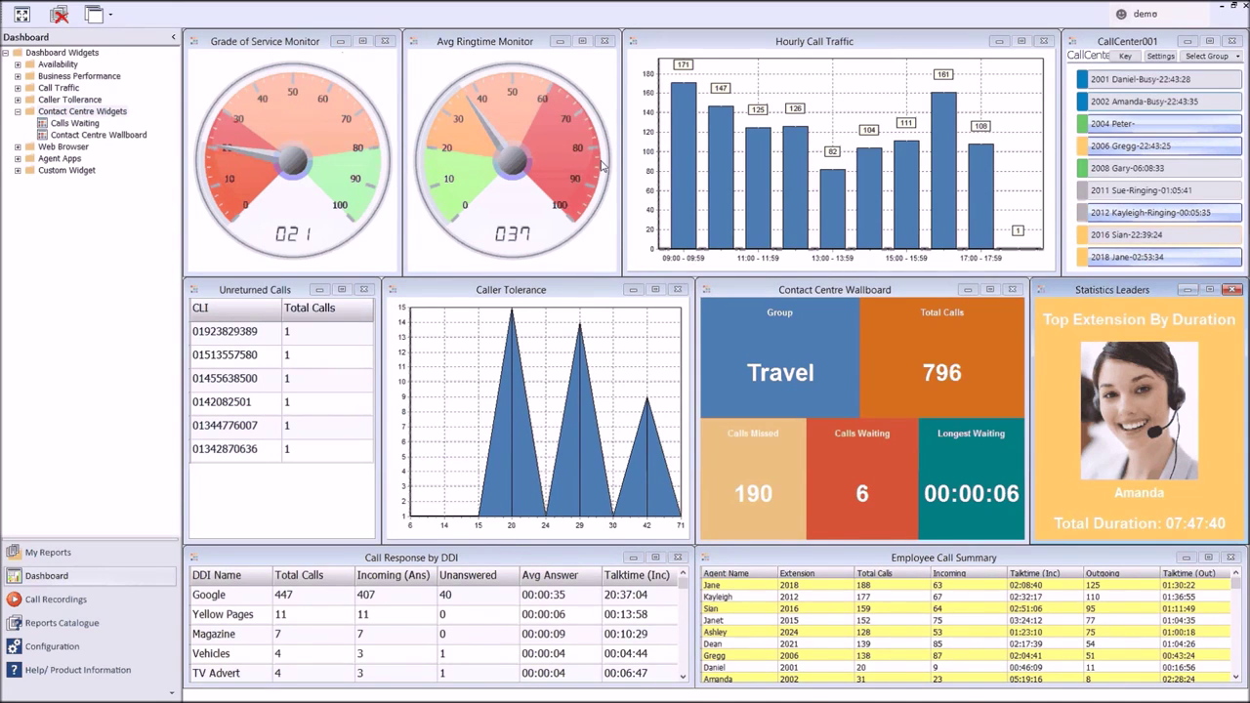
# Step: Enable the alarm for the Calls Waiting tile of the Contact Centre Wallboard
pyautogui.click(878, 294)
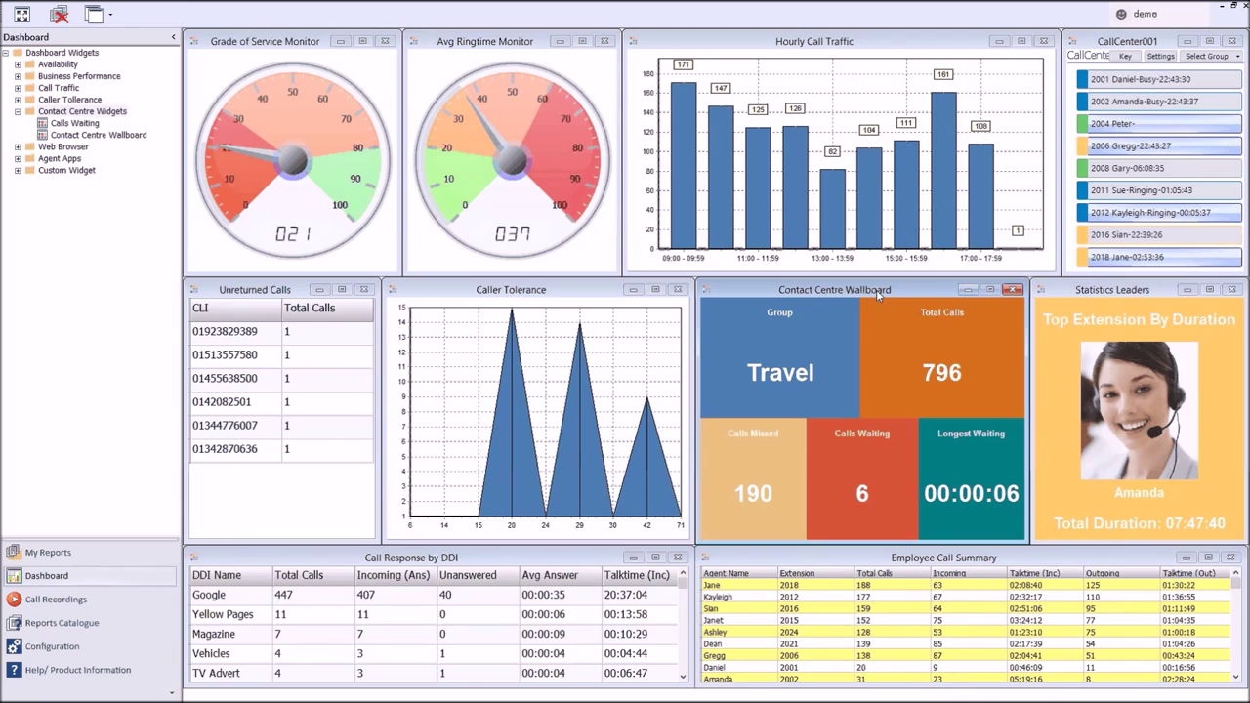
pyautogui.rightClick(885, 499)
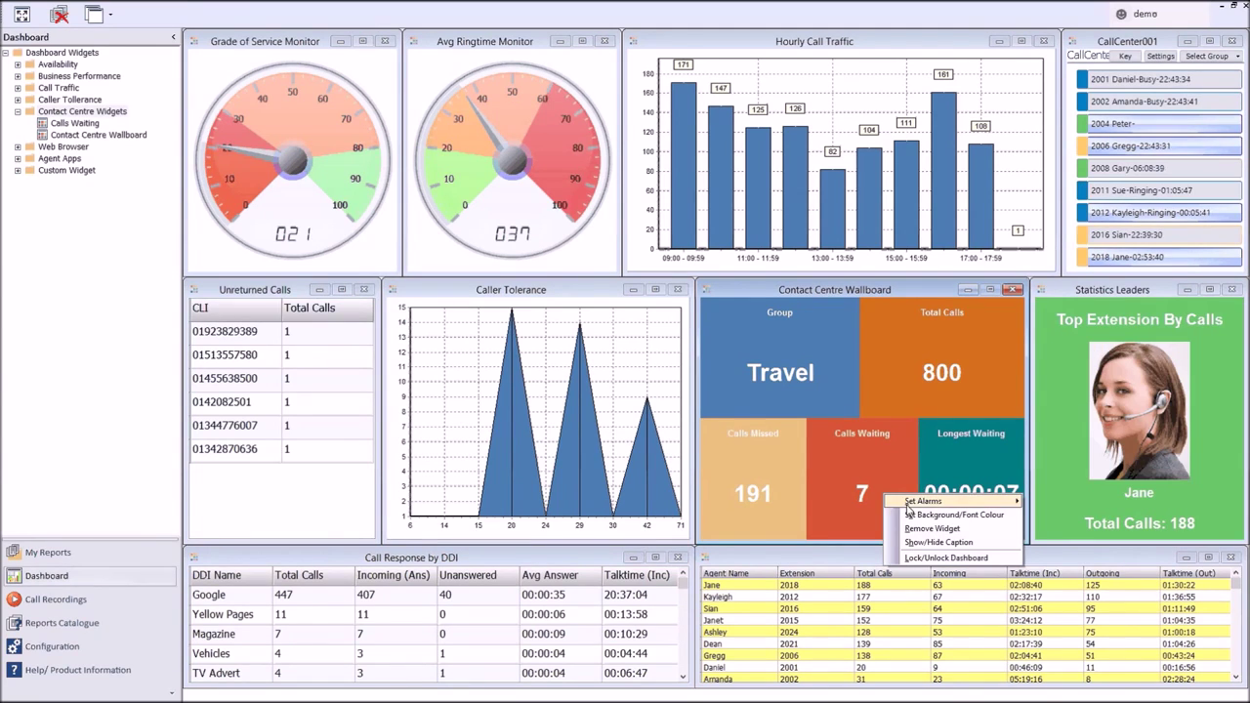
pyautogui.moveTo(908, 506)
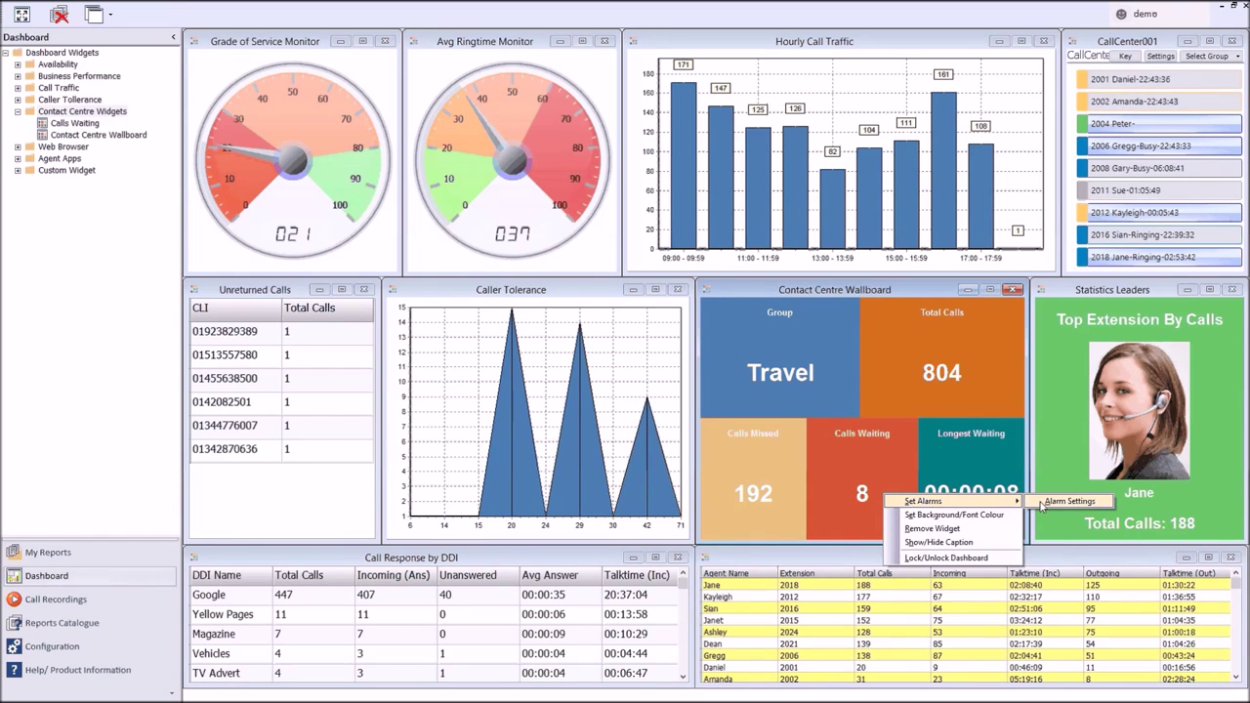
pyautogui.click(1068, 501)
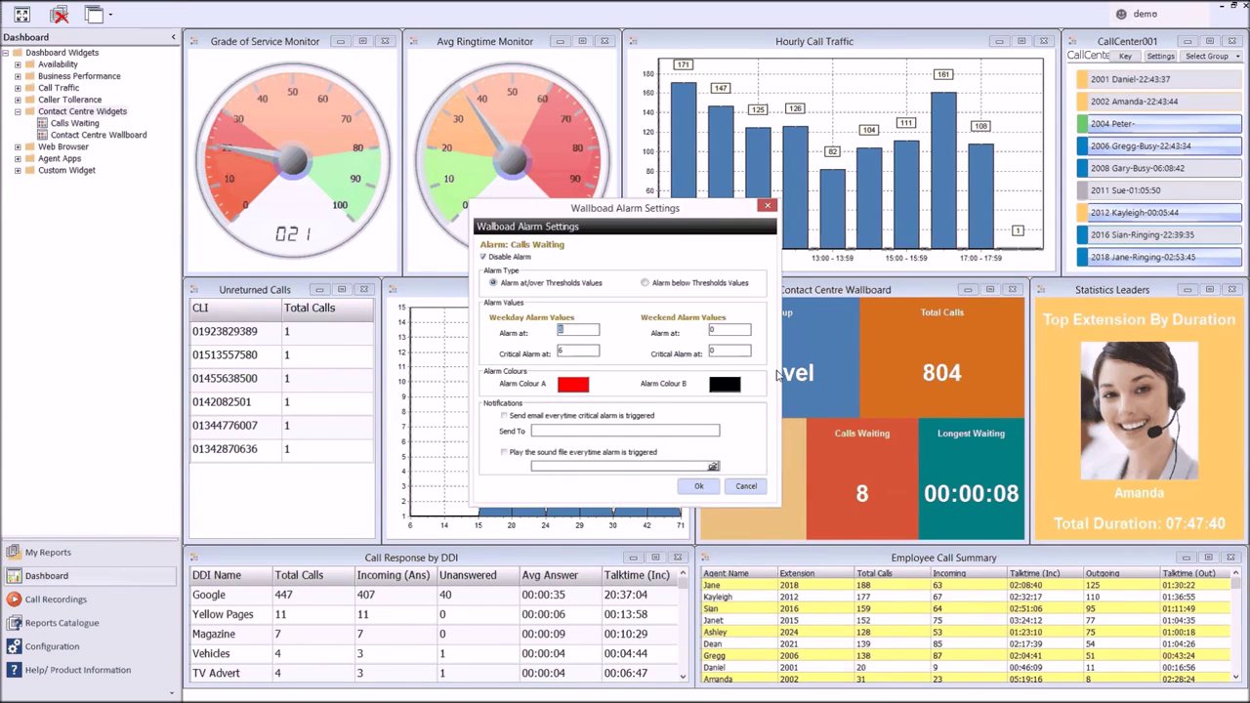
pyautogui.click(486, 260)
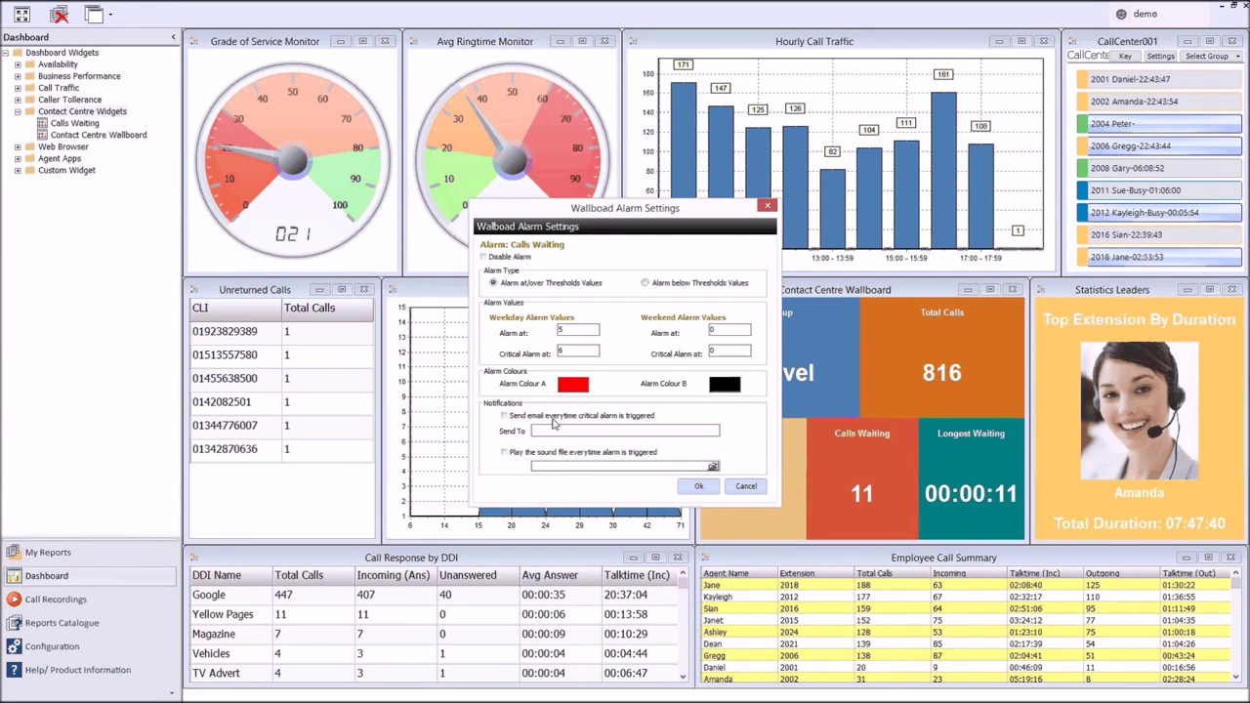
# Step: Switch the critical-alarm email and the alarm sound notifications on and back off, and apply the alarm settings
pyautogui.click(504, 416)
pyautogui.click(557, 431)
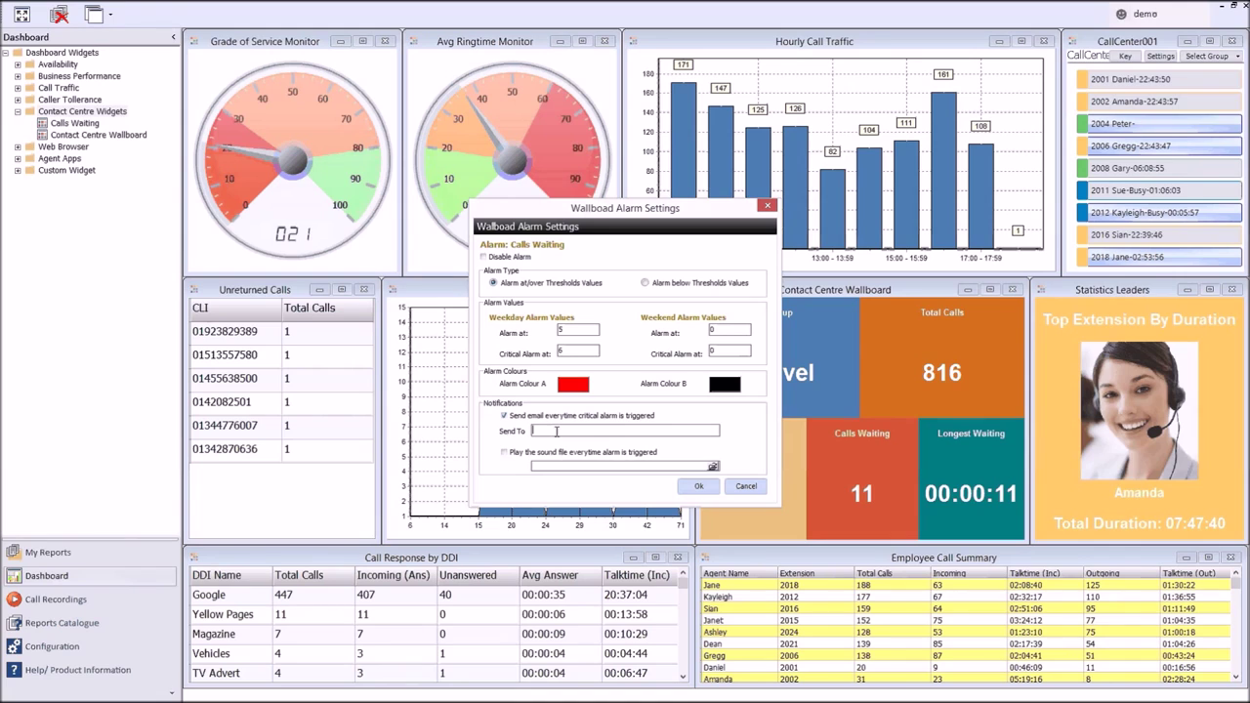
pyautogui.click(511, 418)
pyautogui.click(504, 452)
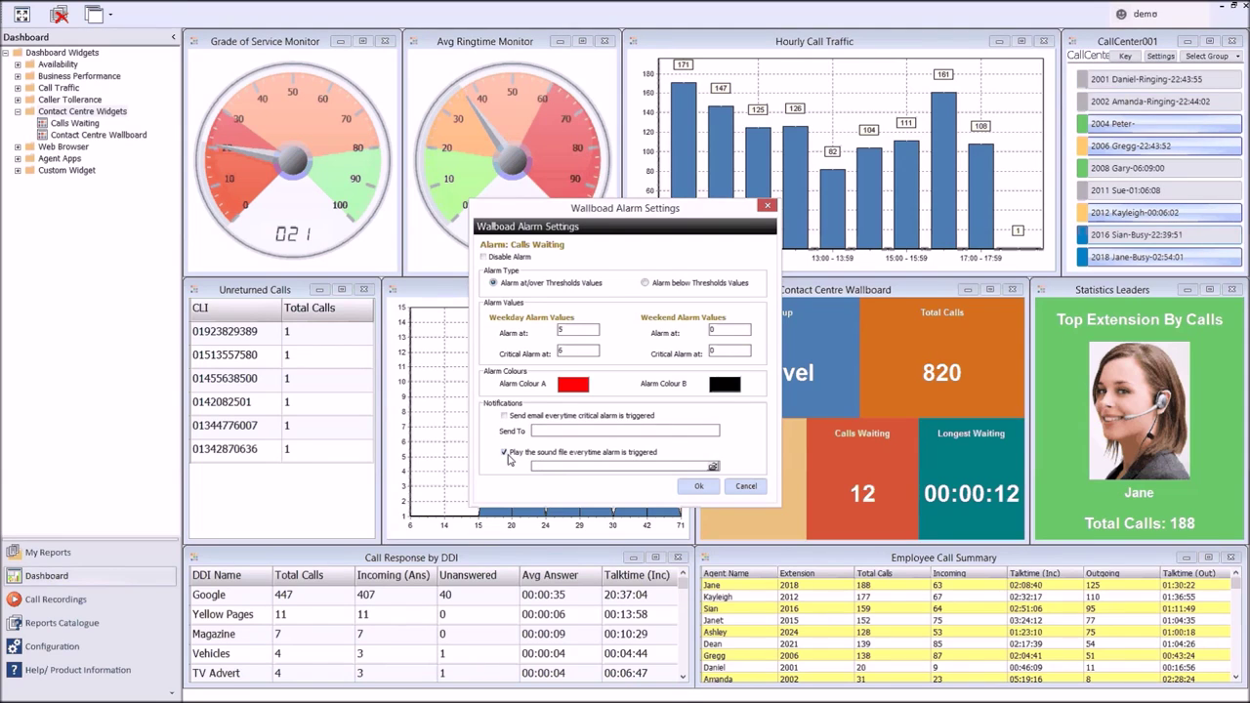
pyautogui.click(505, 454)
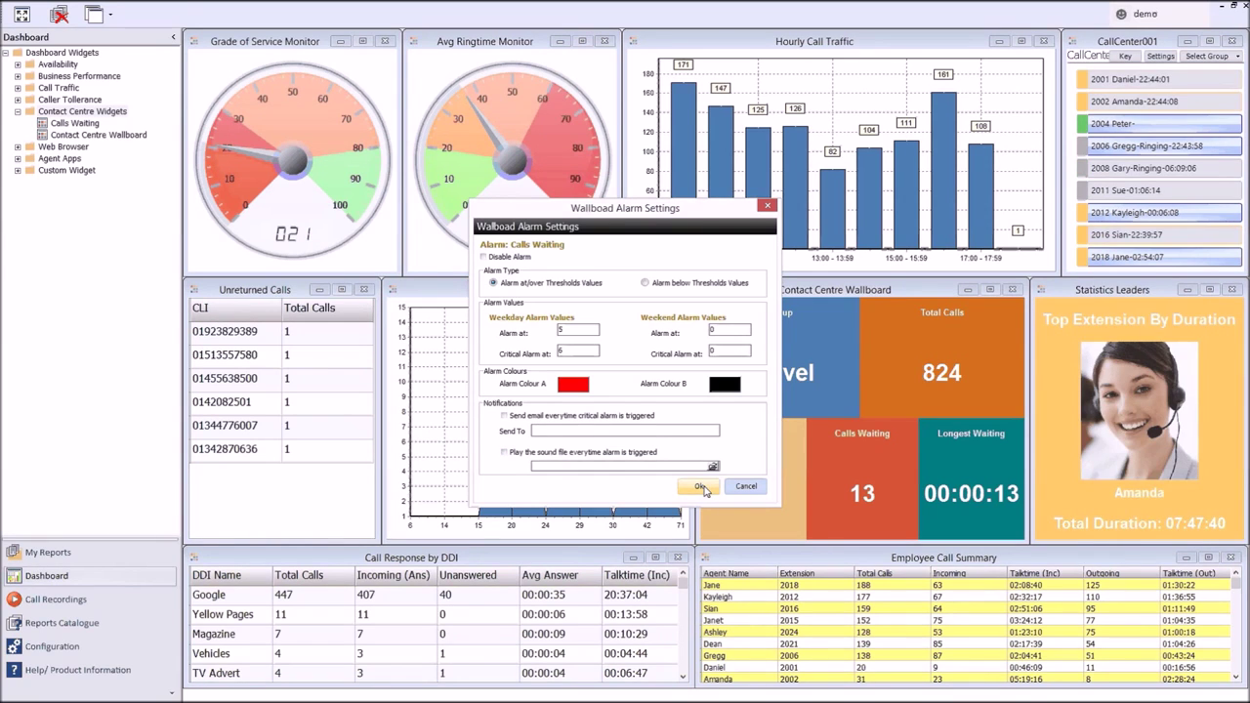
pyautogui.click(699, 487)
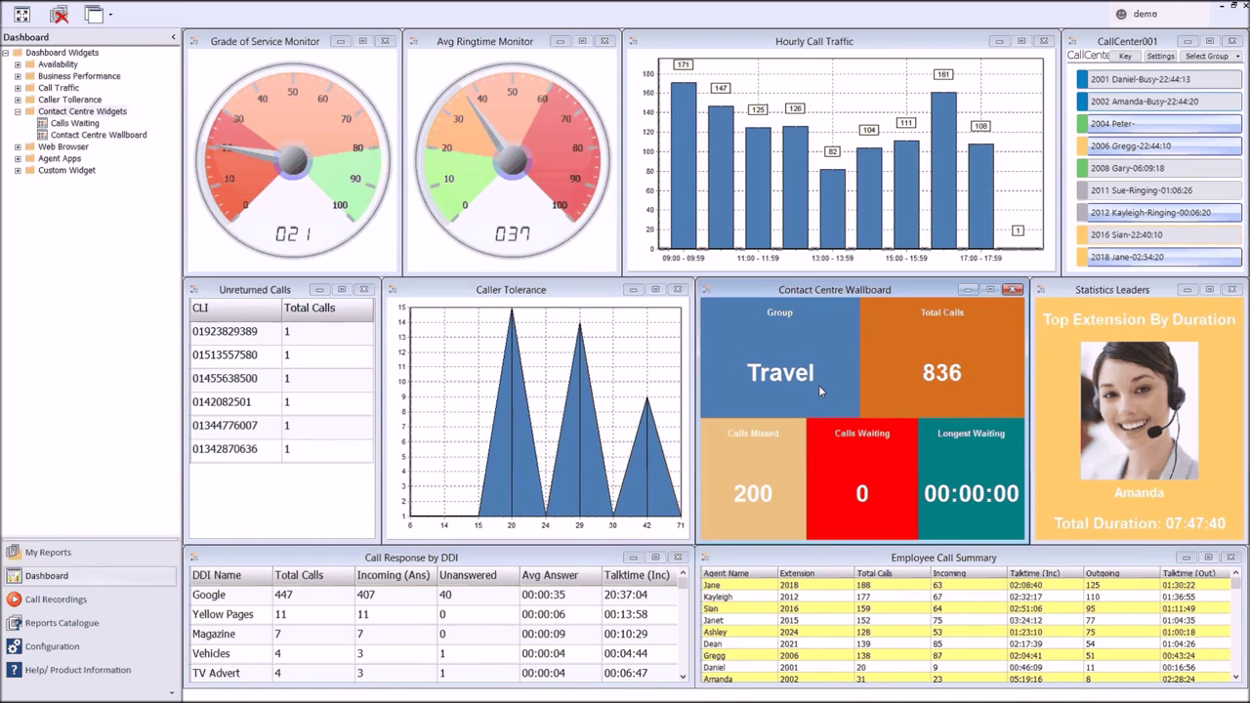
# Step: Disable the Calls Waiting alarm on the Contact Centre Wallboard again and apply the settings
pyautogui.rightClick(847, 457)
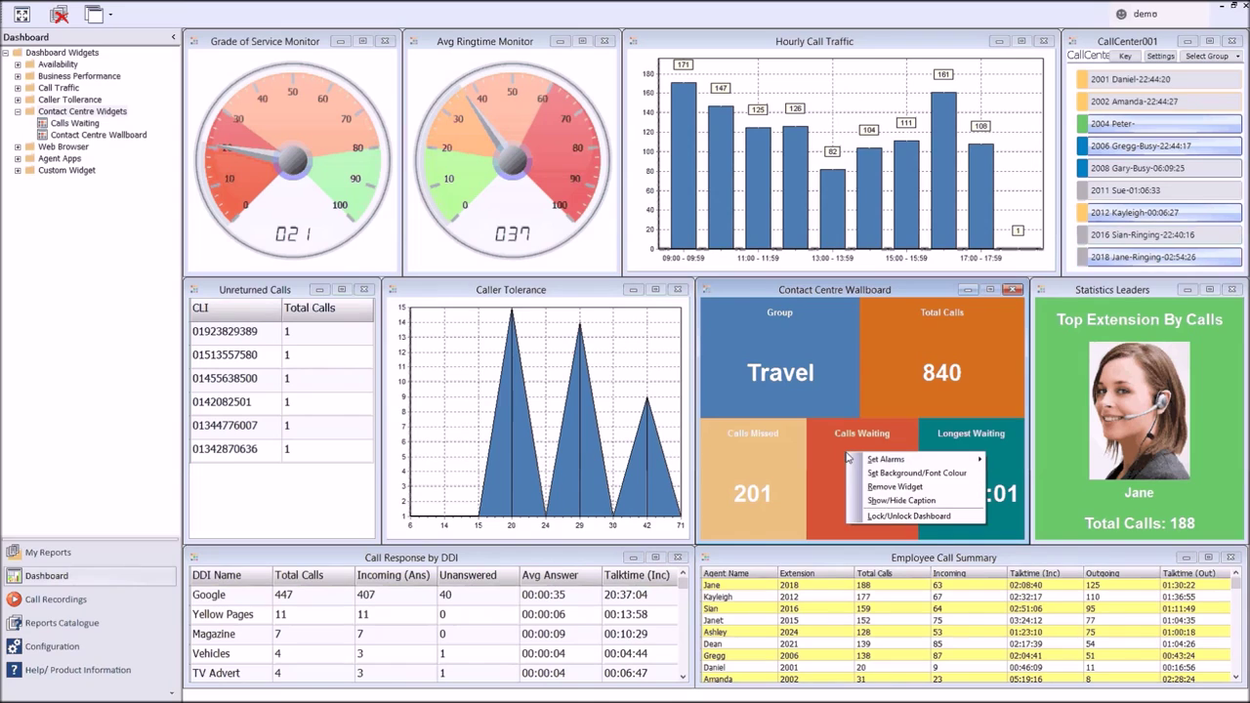
pyautogui.moveTo(870, 464)
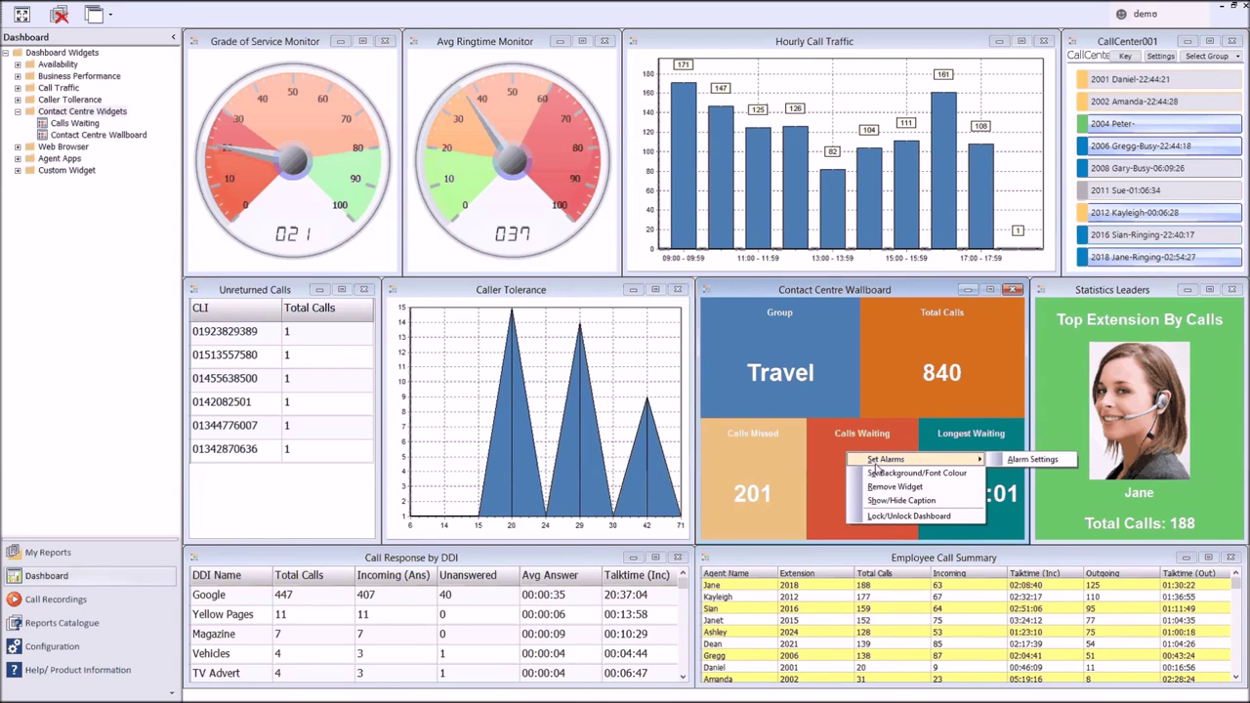
pyautogui.click(1007, 460)
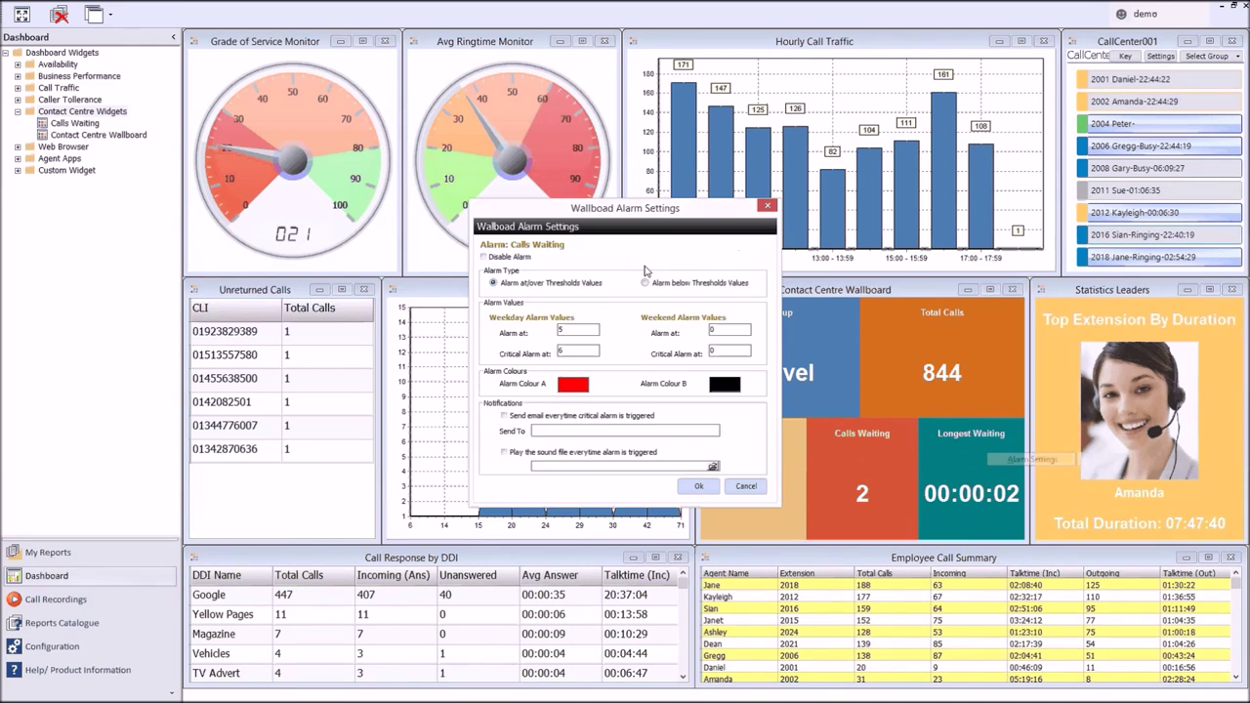
pyautogui.click(495, 258)
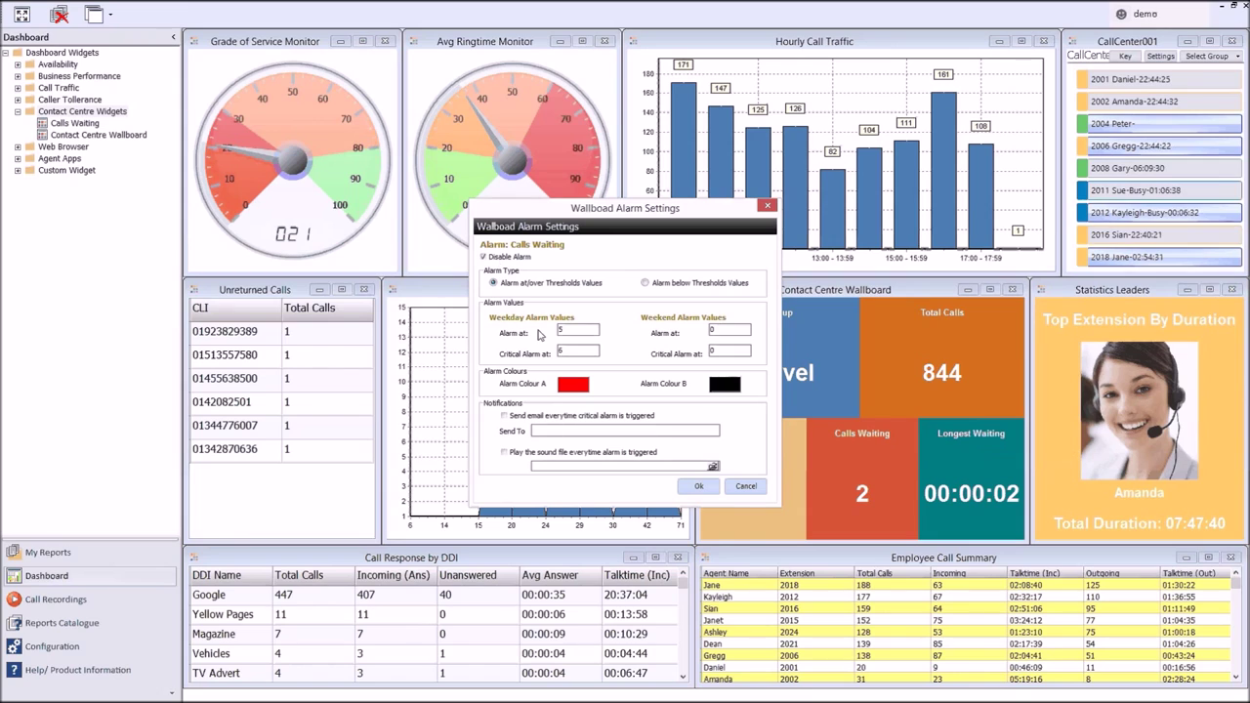
pyautogui.click(699, 487)
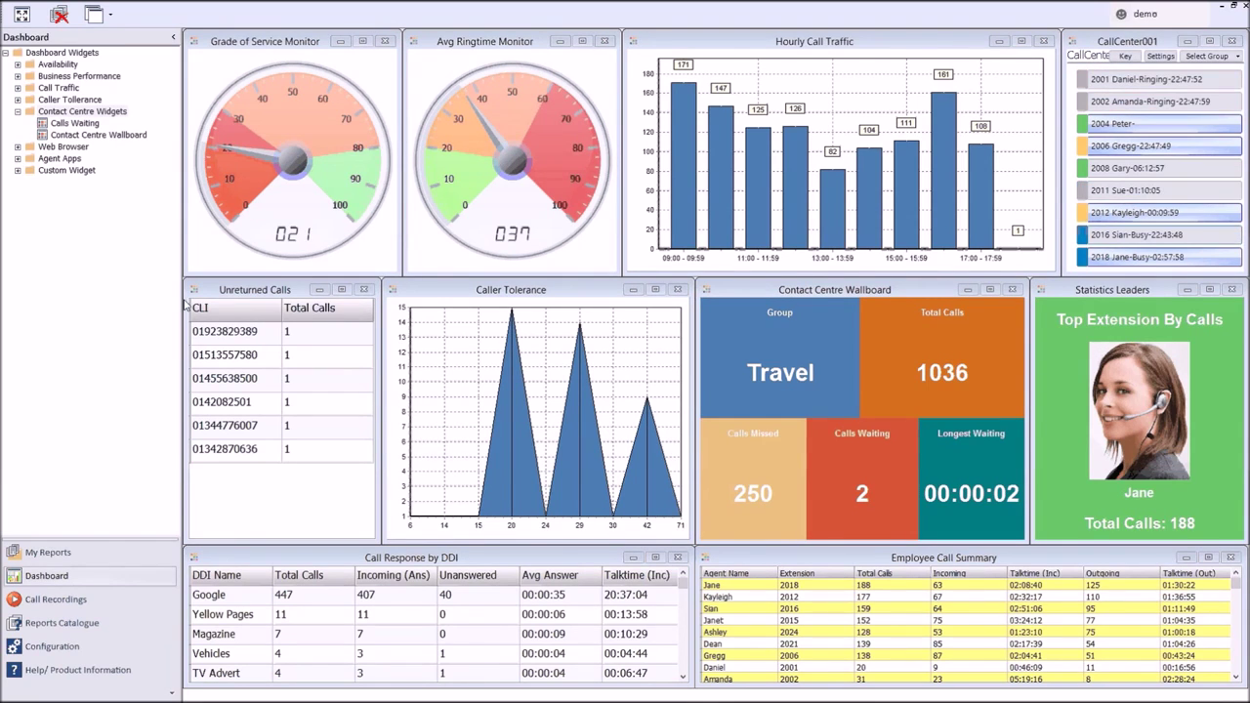
# Step: Expand the Agent Apps widgets and examine the CallCenter001 widget's group, Agent Control, Display and Order By options
pyautogui.click(17, 158)
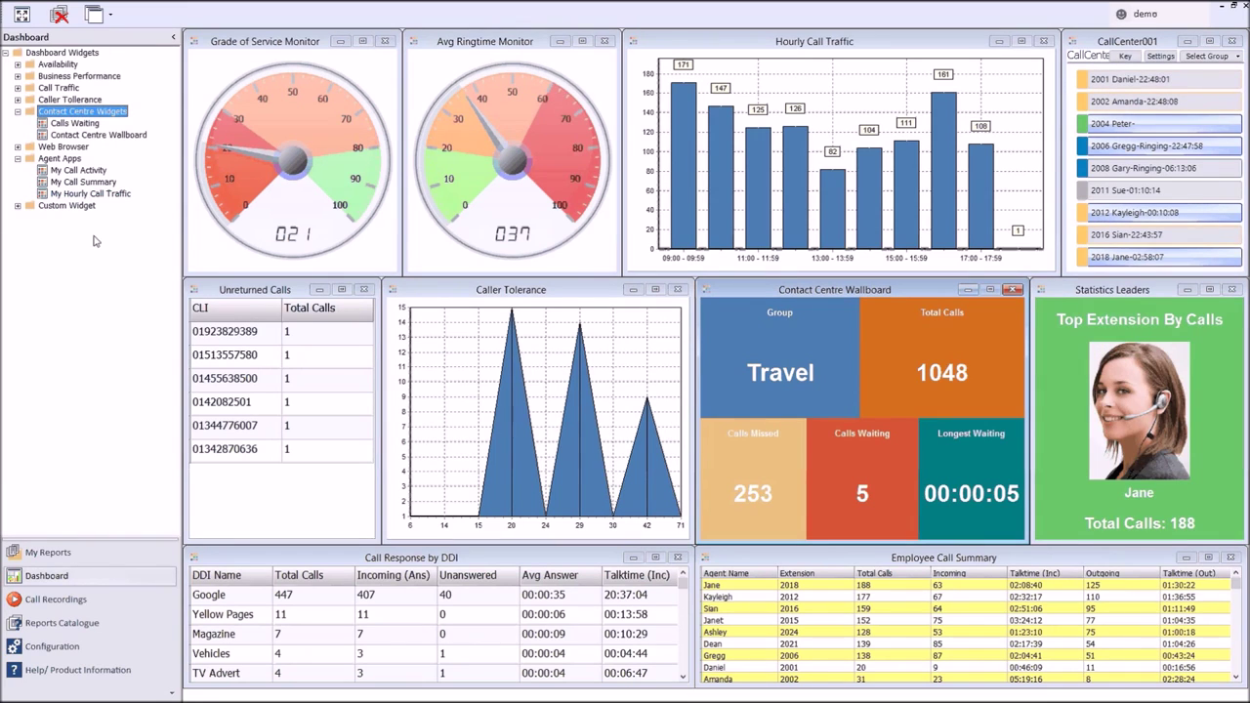
pyautogui.click(1107, 49)
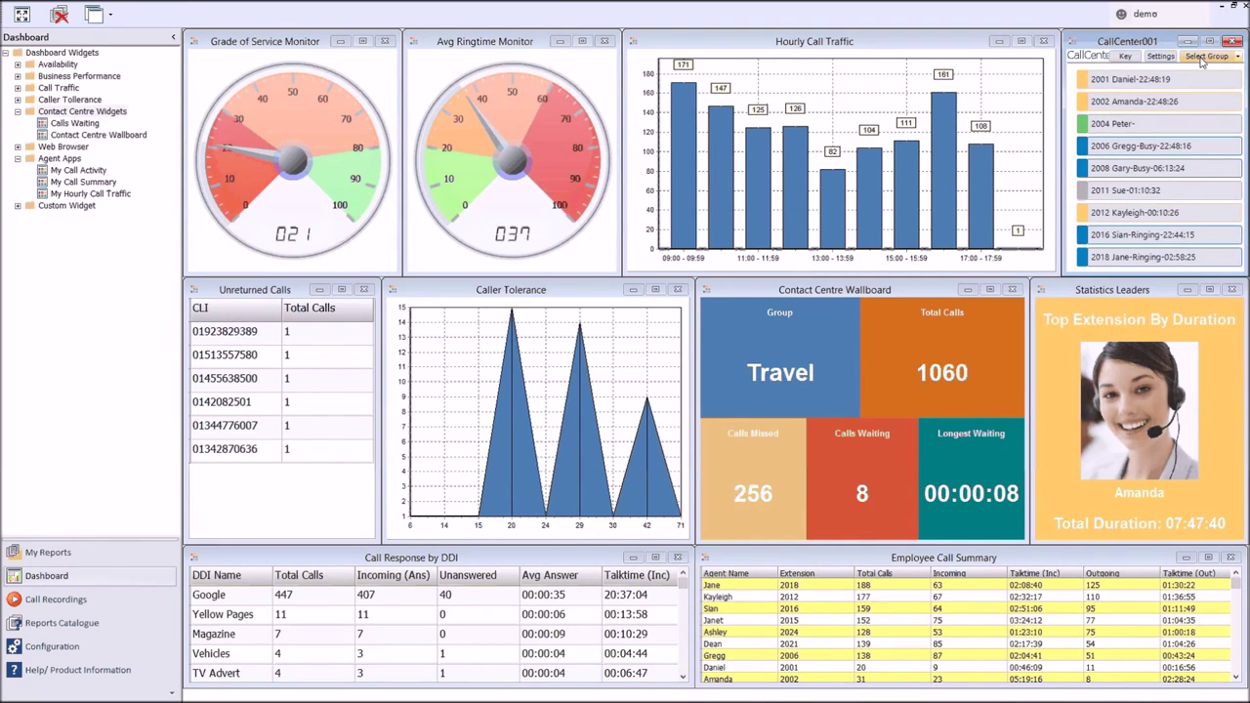
pyautogui.click(1236, 58)
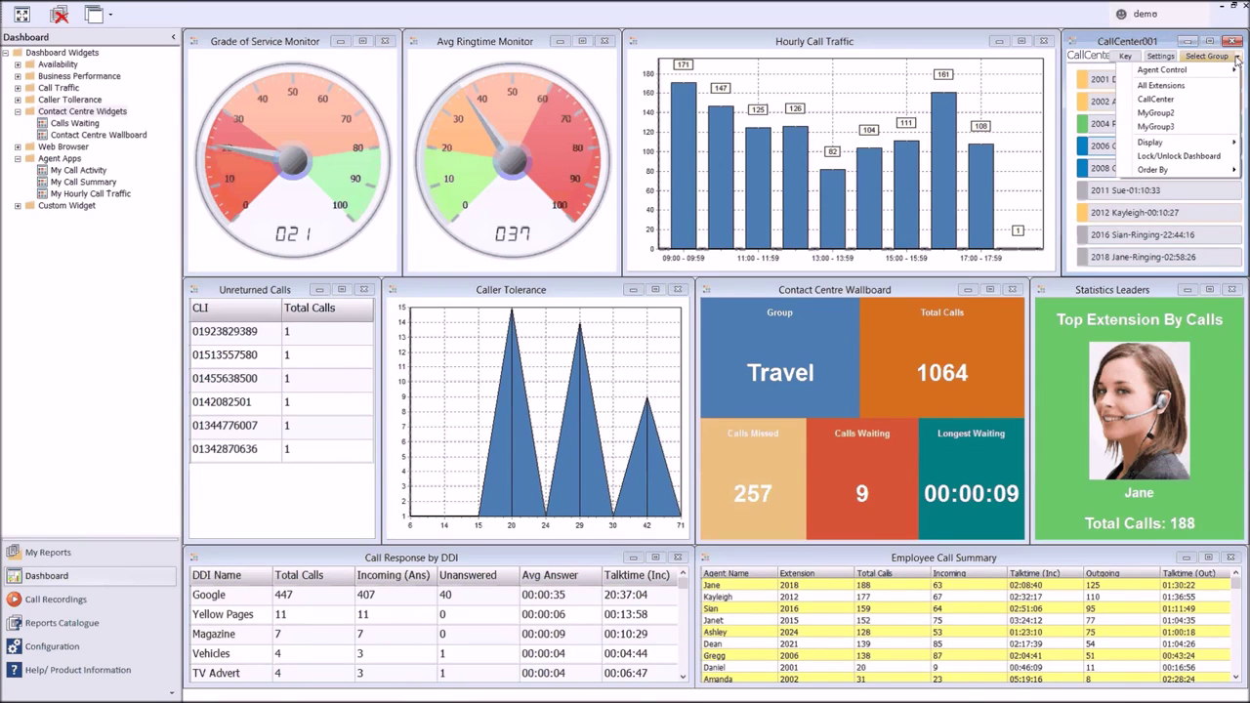
pyautogui.moveTo(1197, 78)
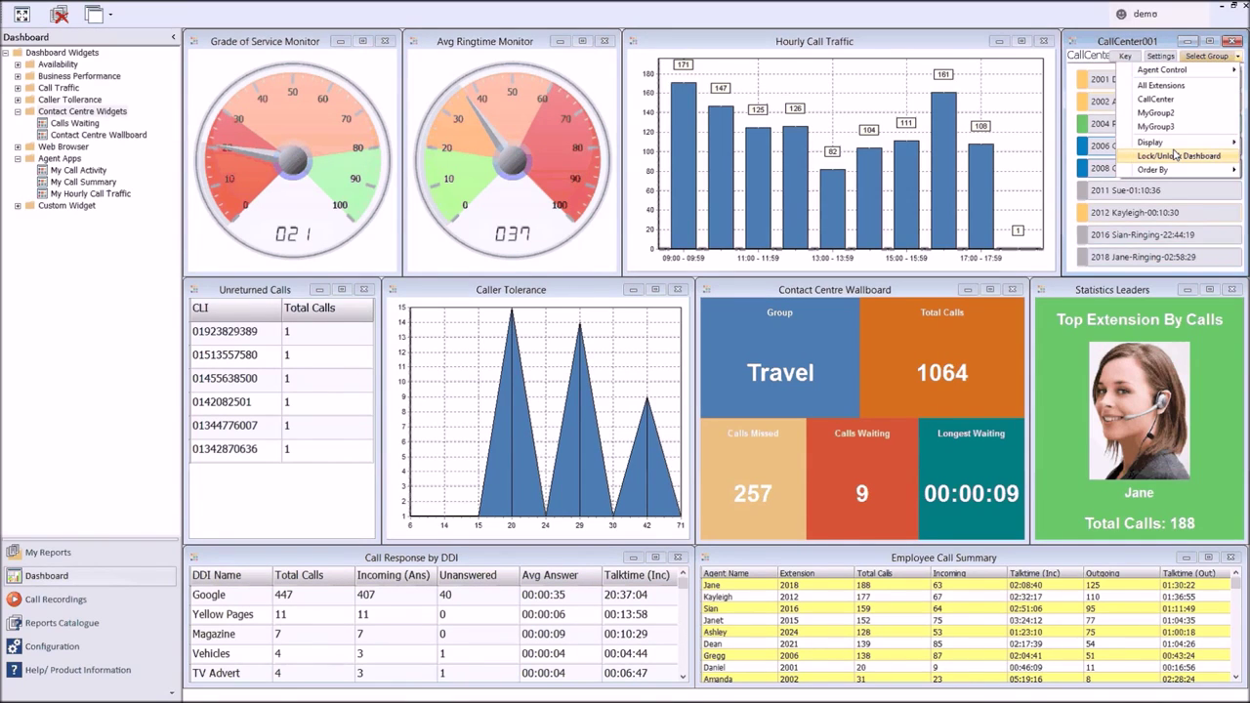
pyautogui.moveTo(1176, 148)
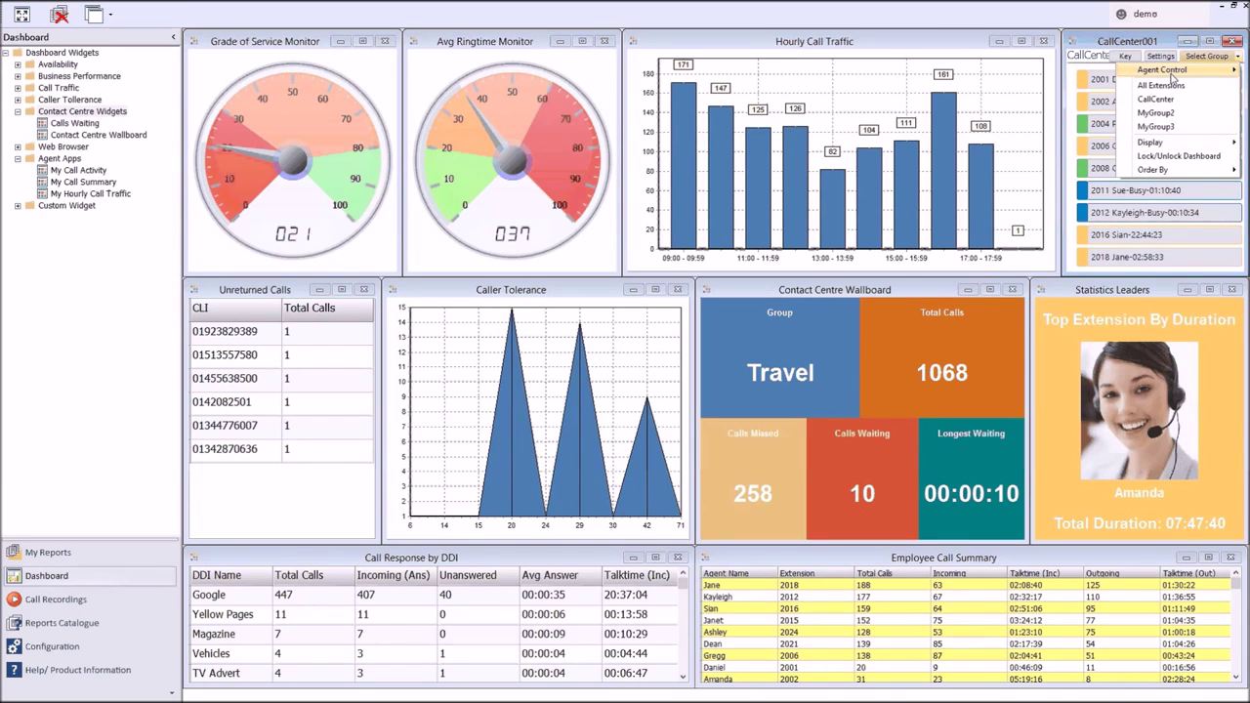
pyautogui.moveTo(1094, 72)
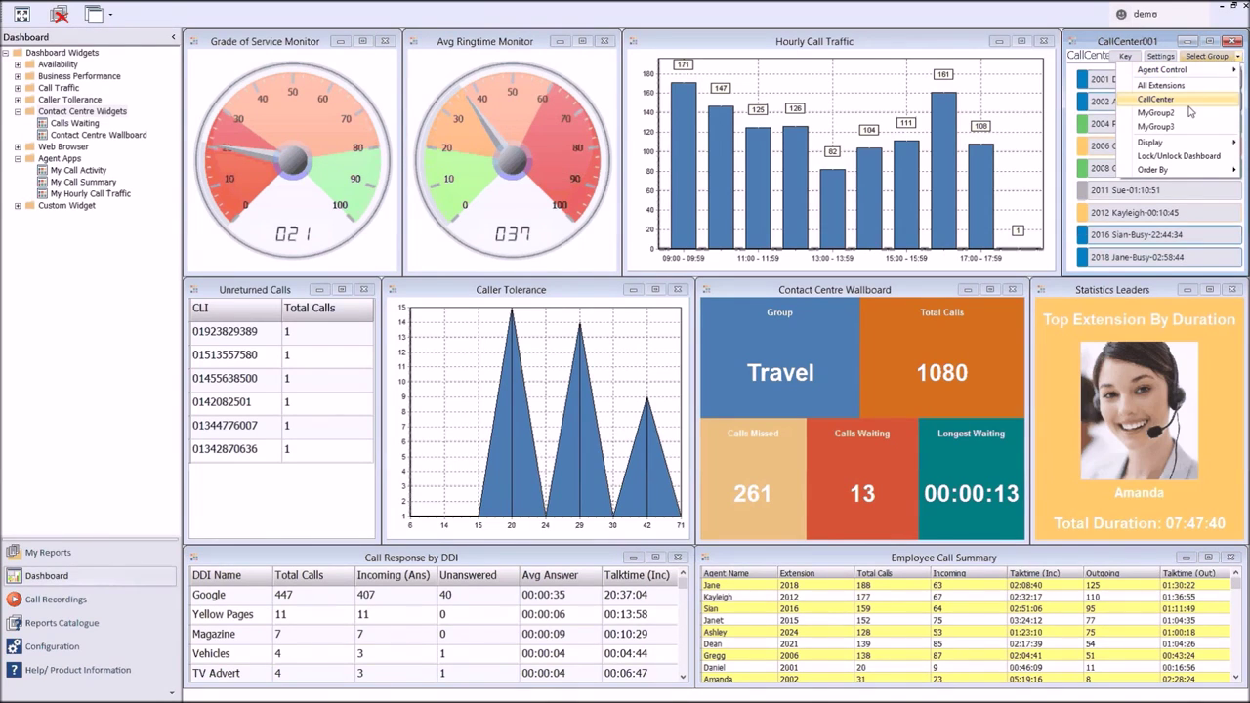
pyautogui.click(1182, 145)
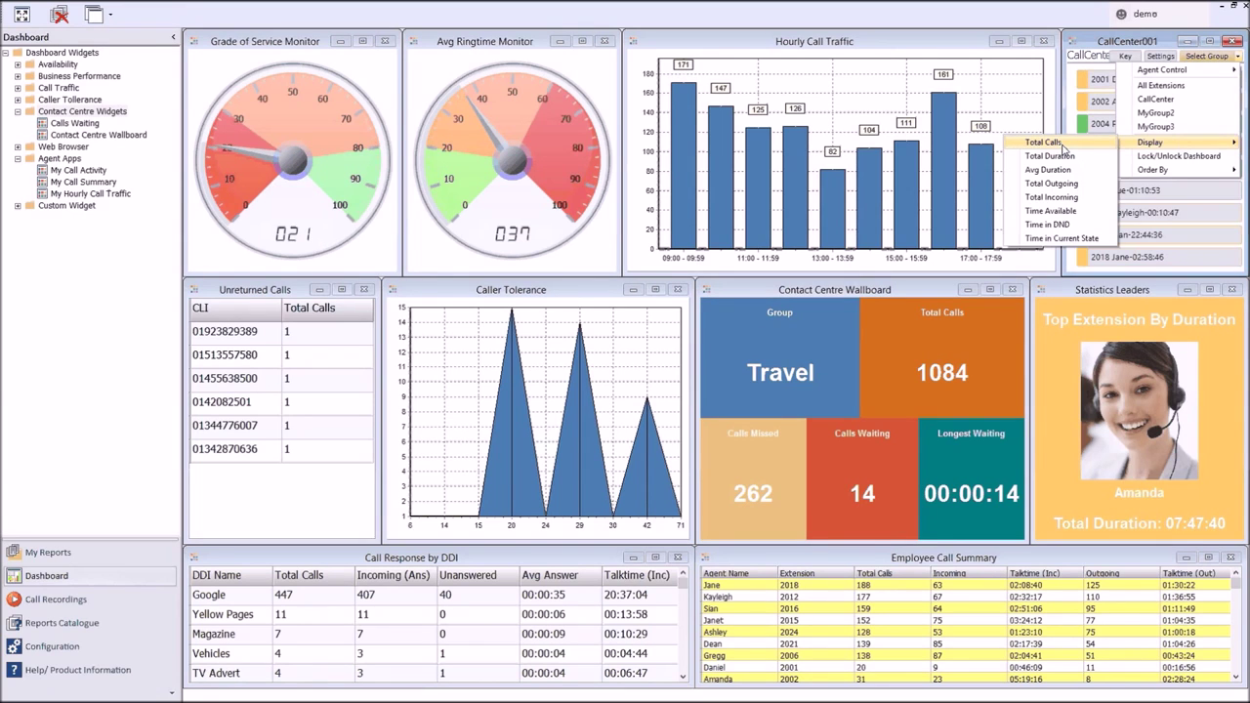
pyautogui.click(1063, 145)
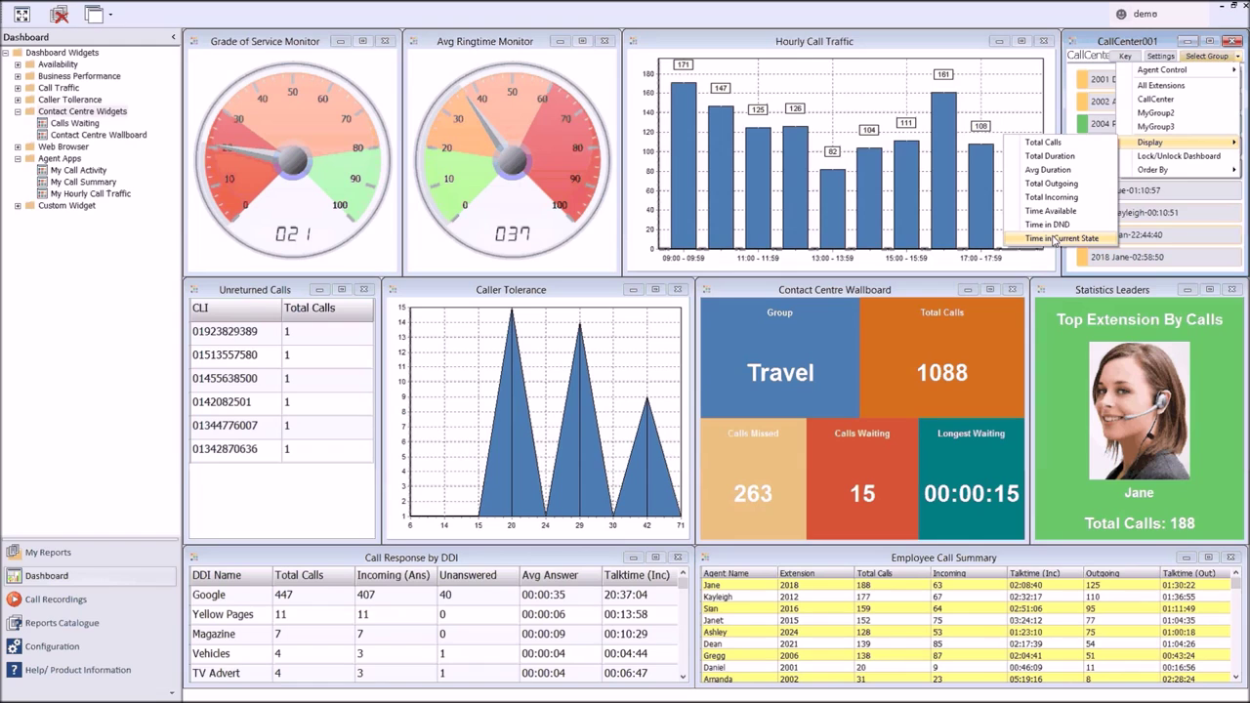
pyautogui.moveTo(1142, 172)
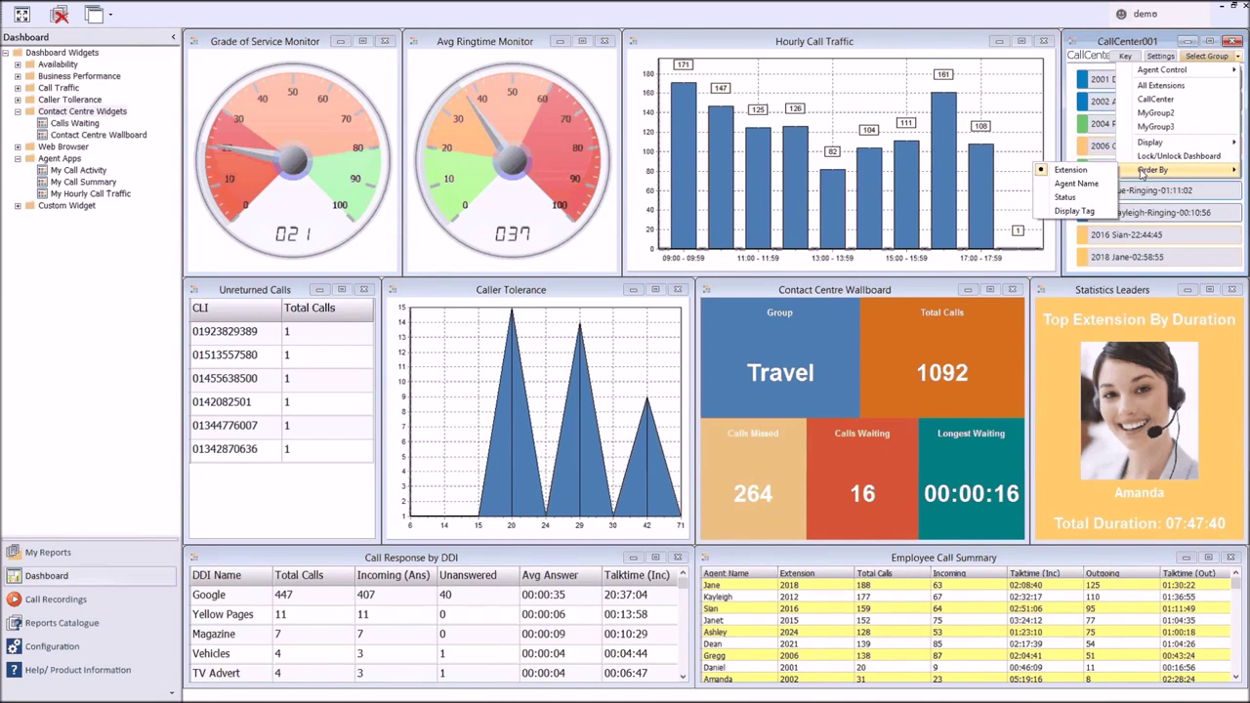
pyautogui.click(1069, 256)
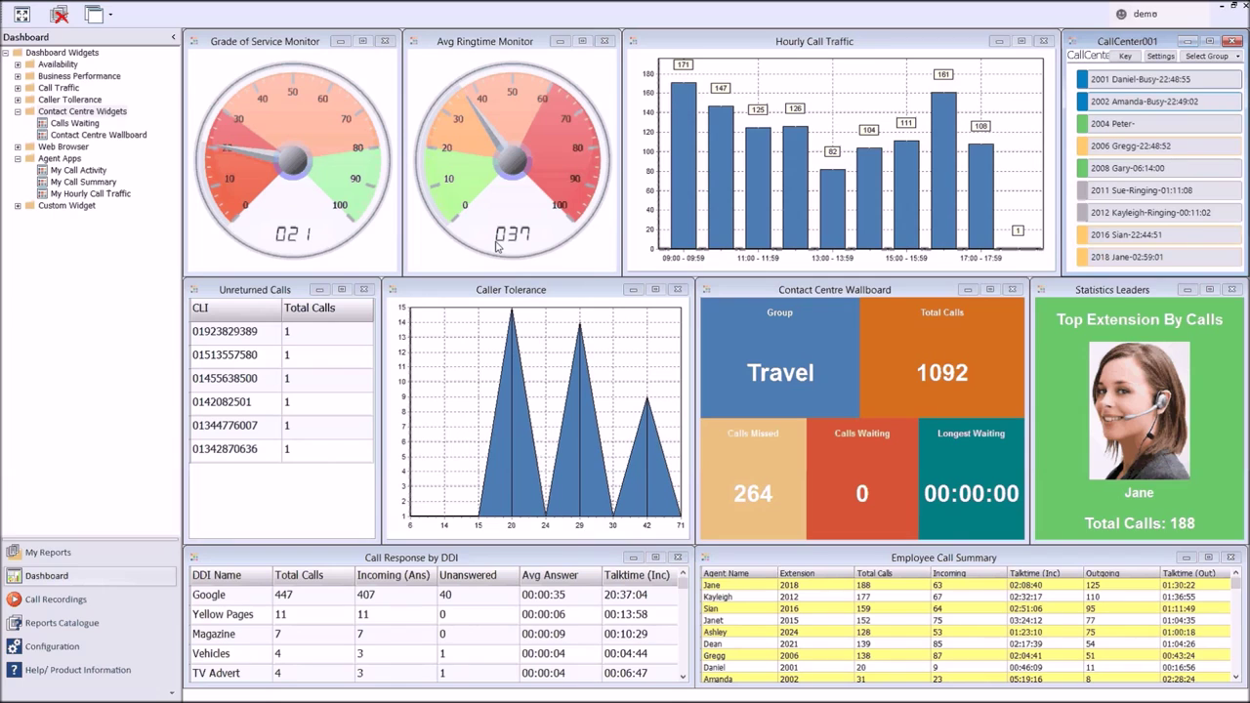
# Step: Open the Agent Analytics report from the Contact Centre Reports analytics in the Reports Catalogue and hide its caption
pyautogui.click(74, 625)
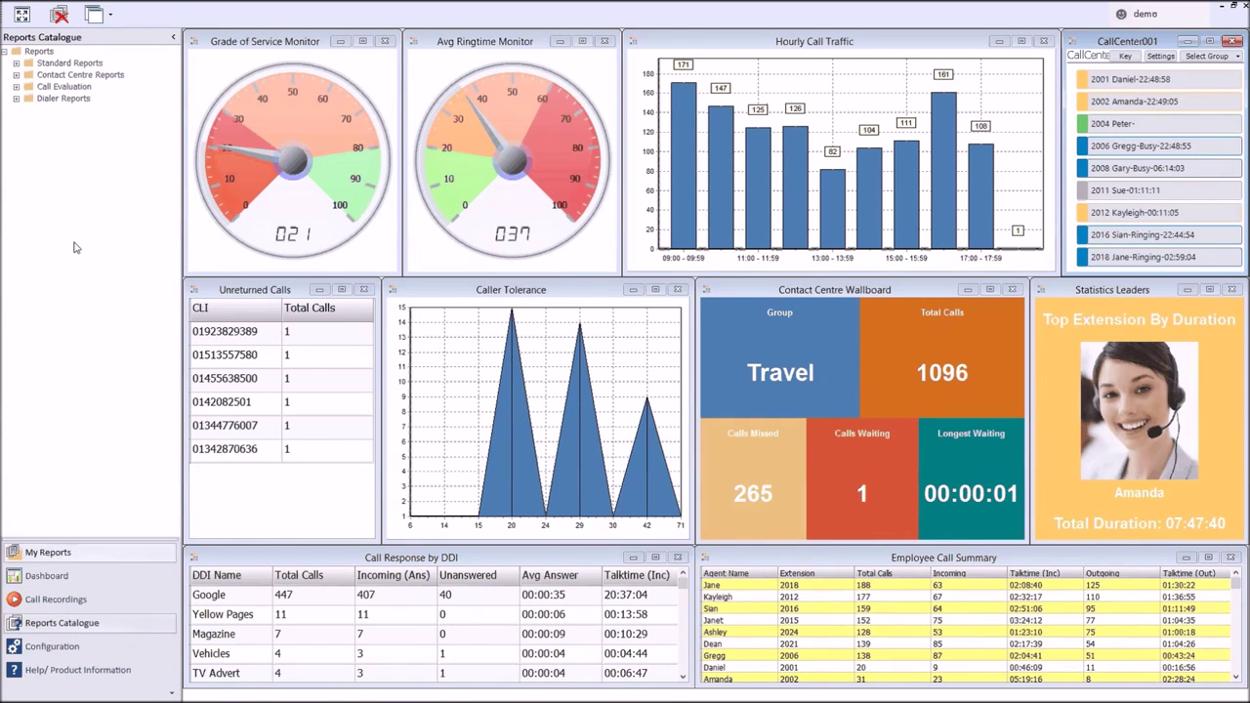
pyautogui.click(16, 75)
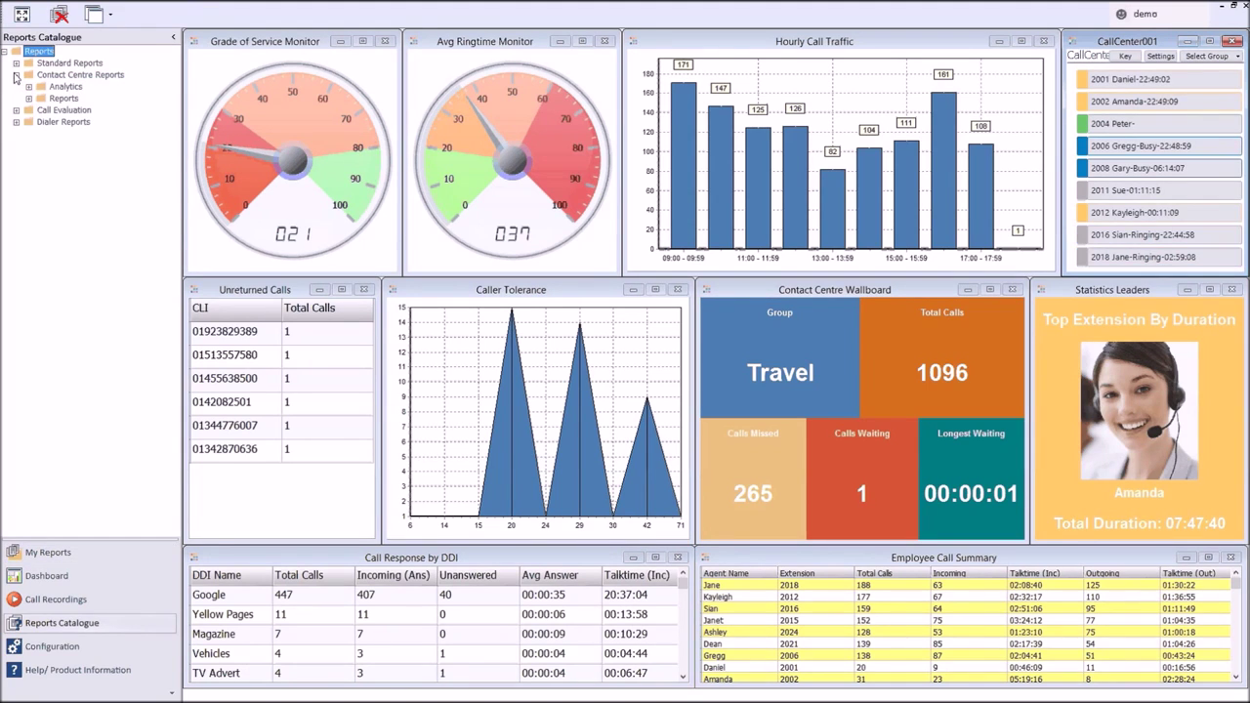
pyautogui.click(28, 87)
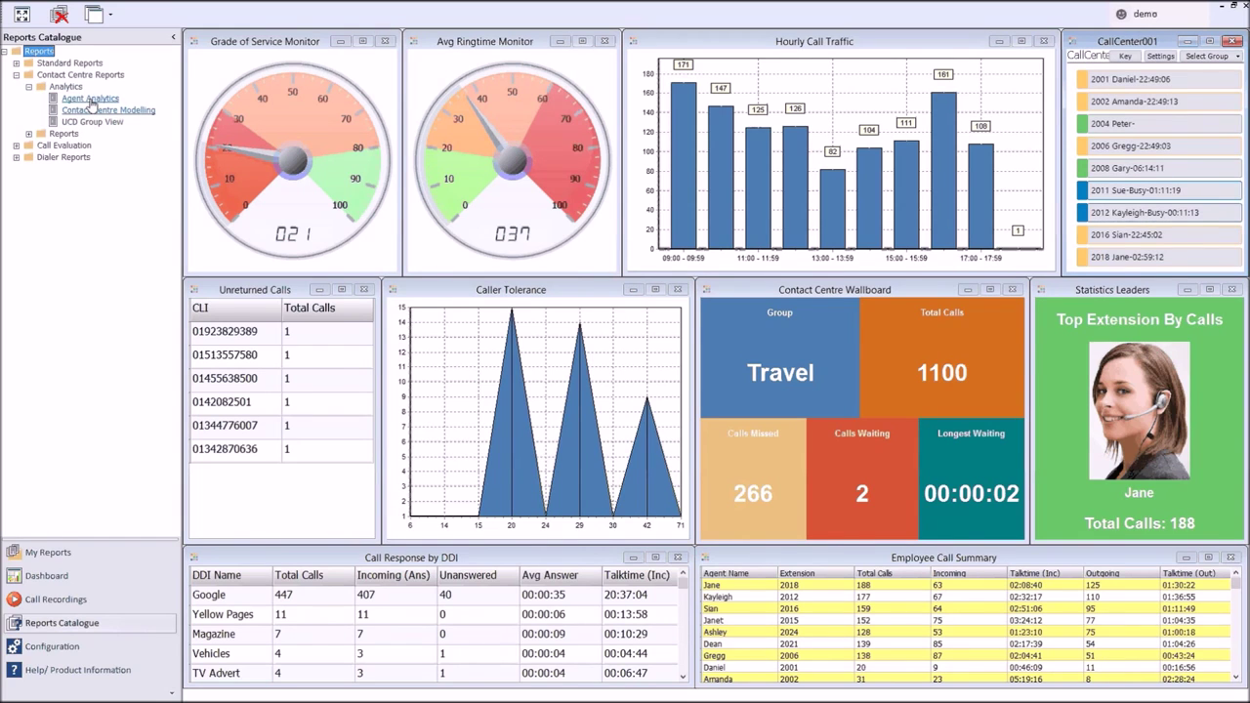
pyautogui.click(90, 100)
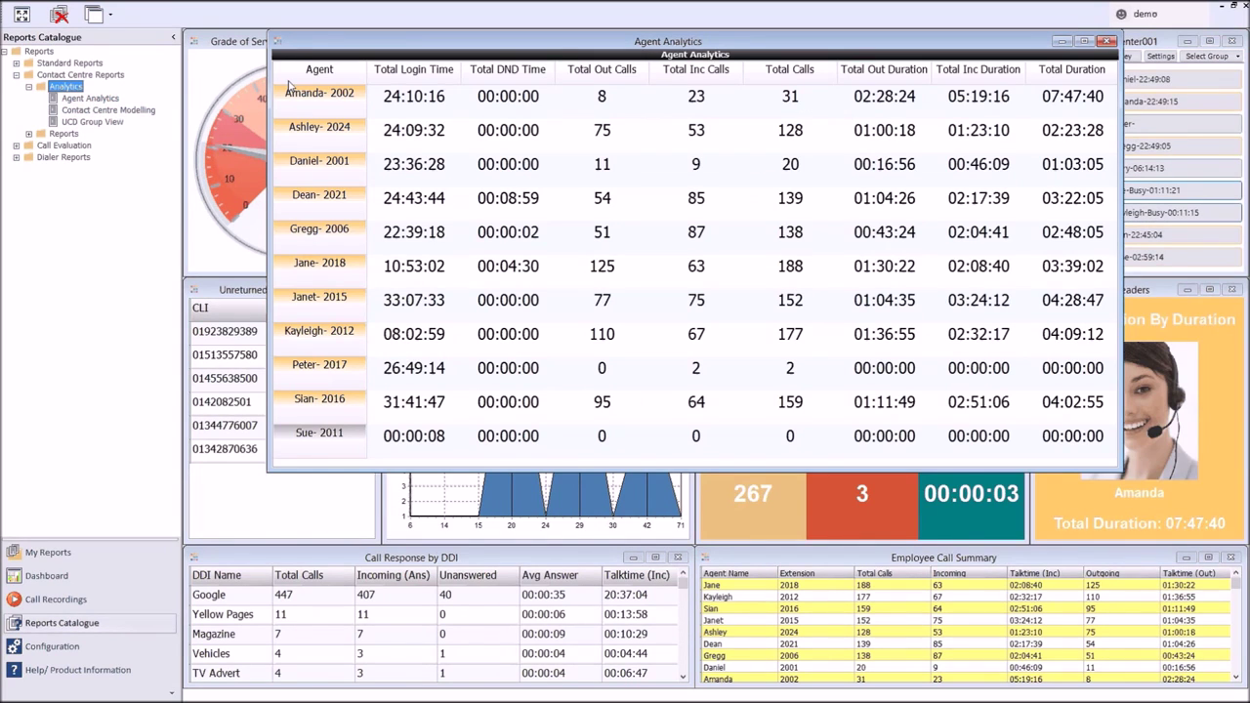
pyautogui.rightClick(396, 93)
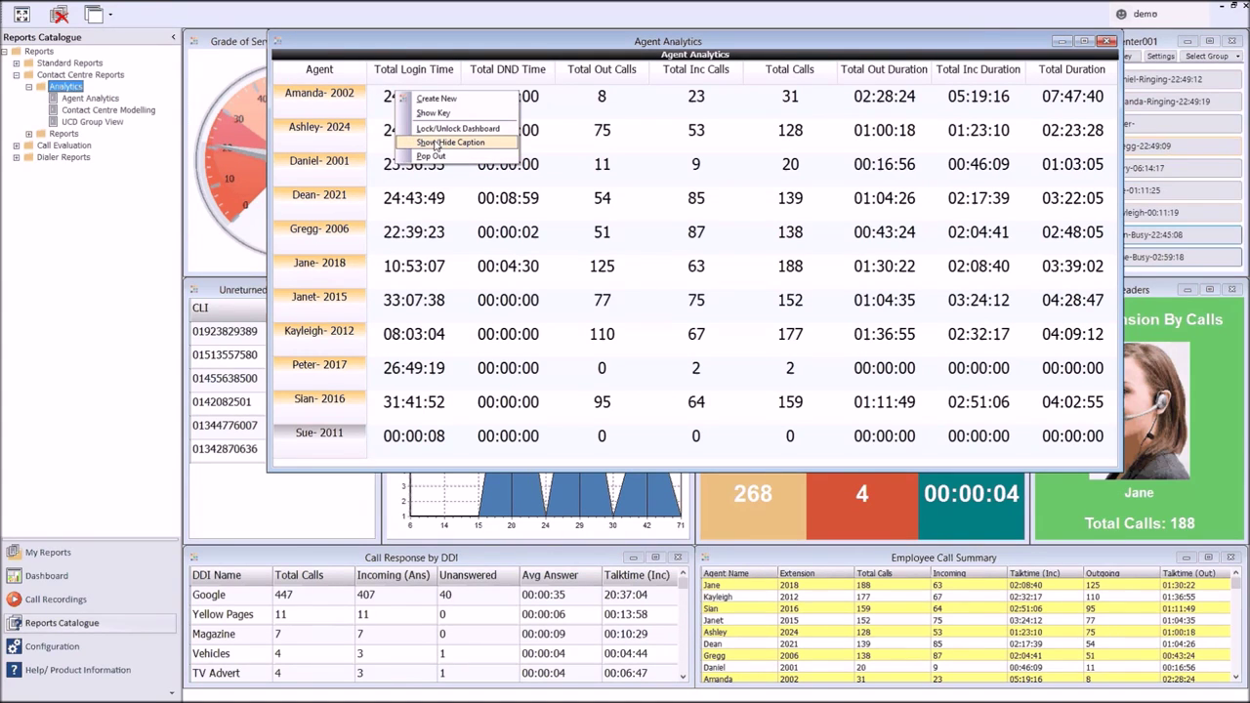
pyautogui.click(451, 142)
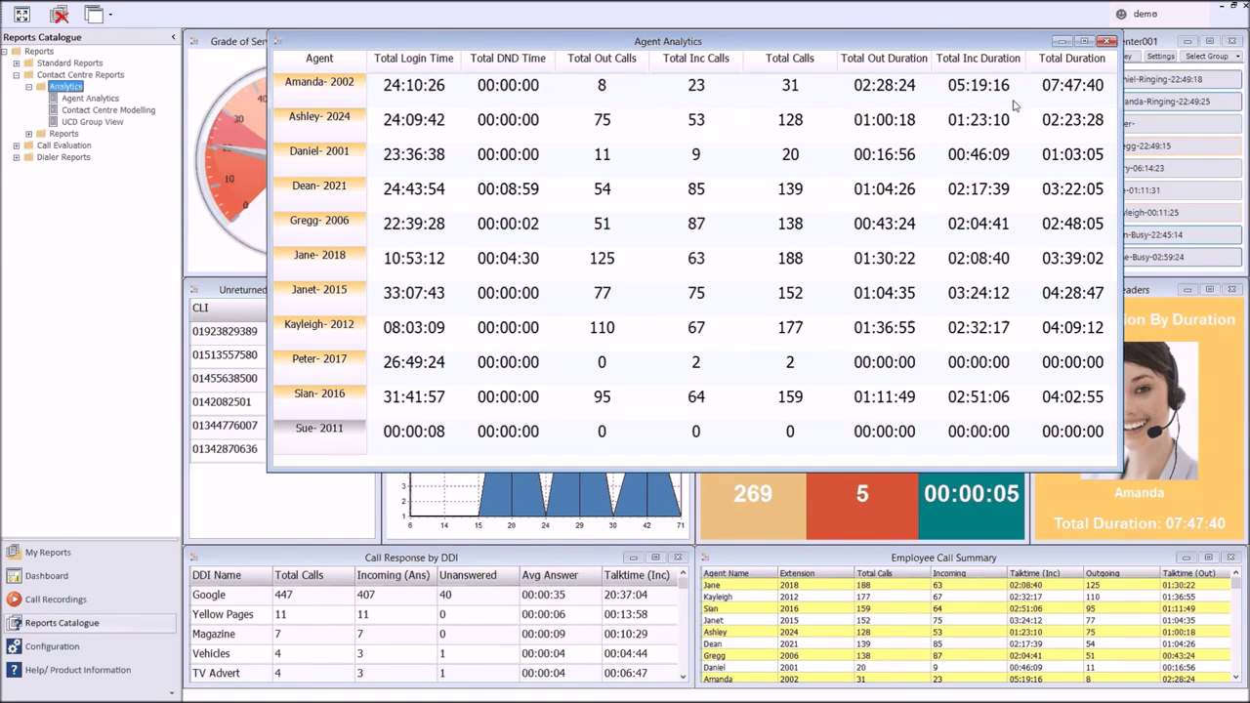
# Step: Close the Agent Analytics report, replace it with the UCD Group View report and hide that report's caption
pyautogui.click(1108, 42)
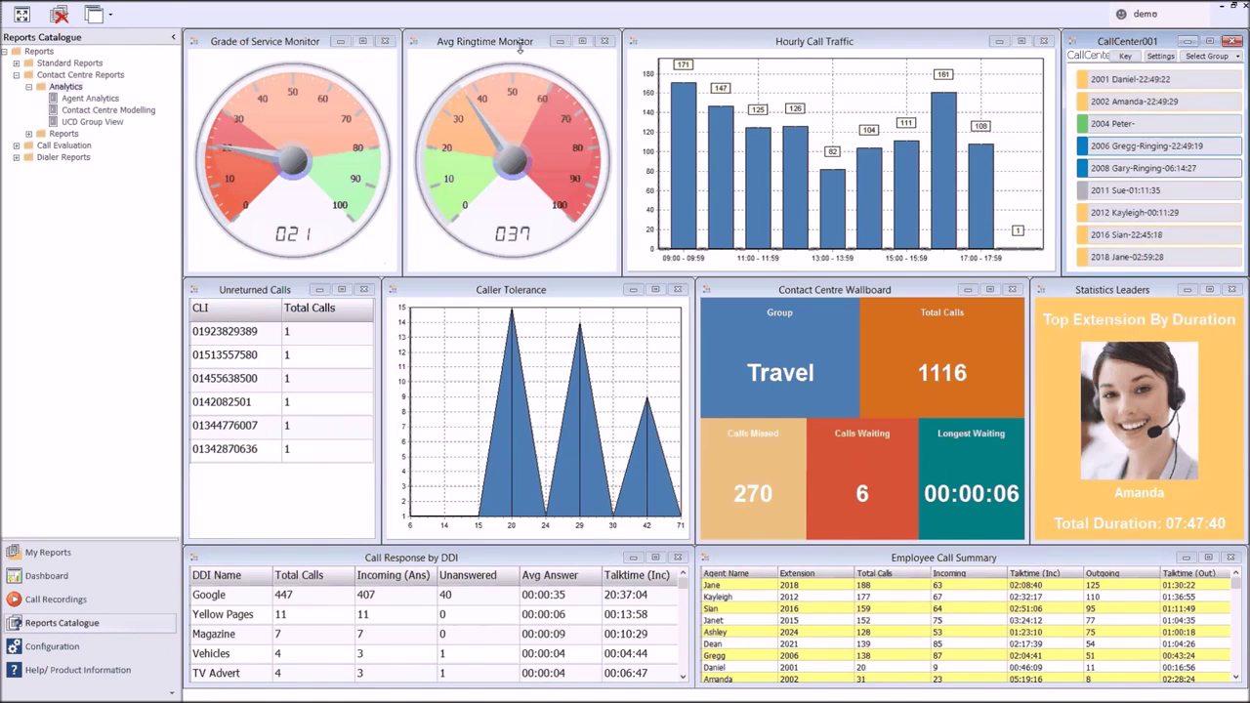
pyautogui.click(103, 121)
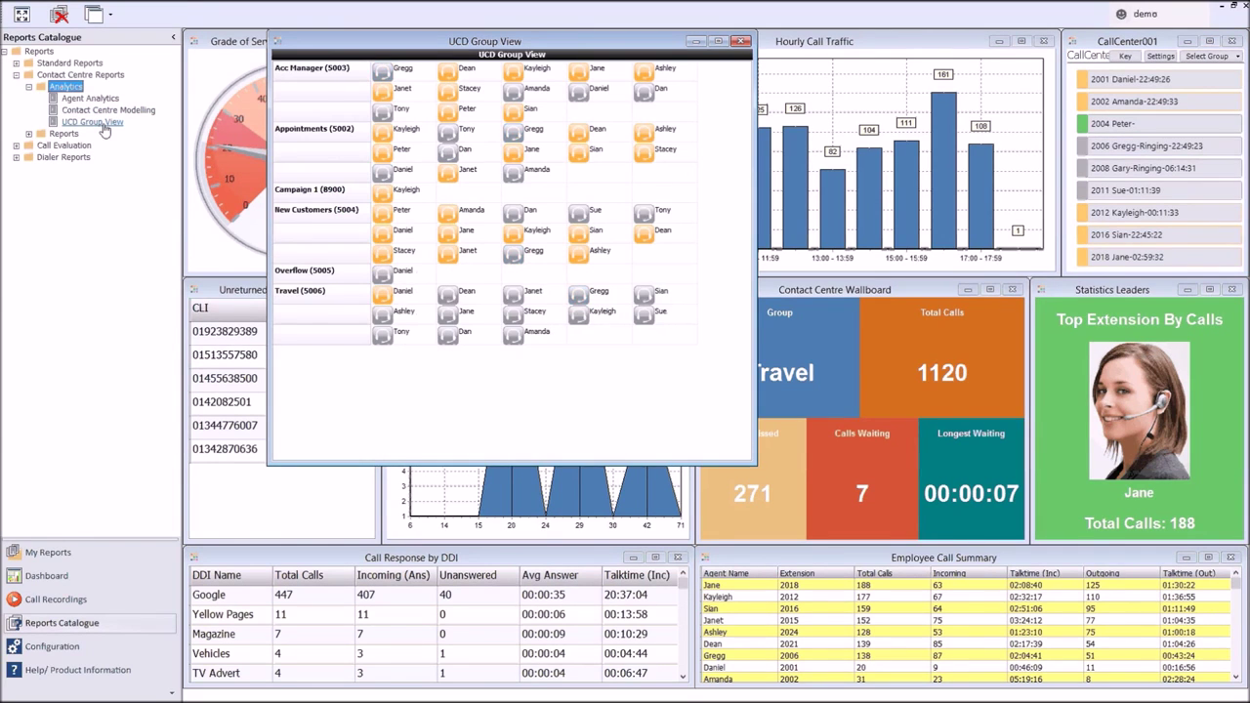
pyautogui.rightClick(383, 141)
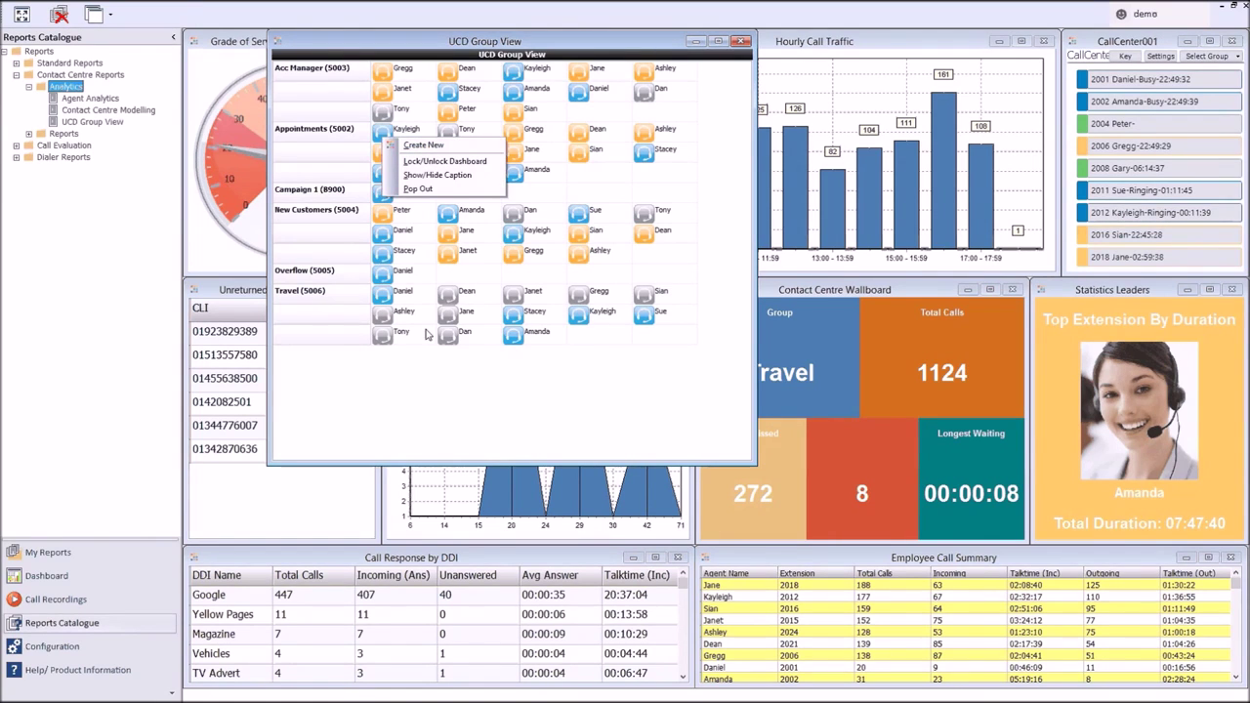
pyautogui.click(433, 371)
pyautogui.rightClick(433, 371)
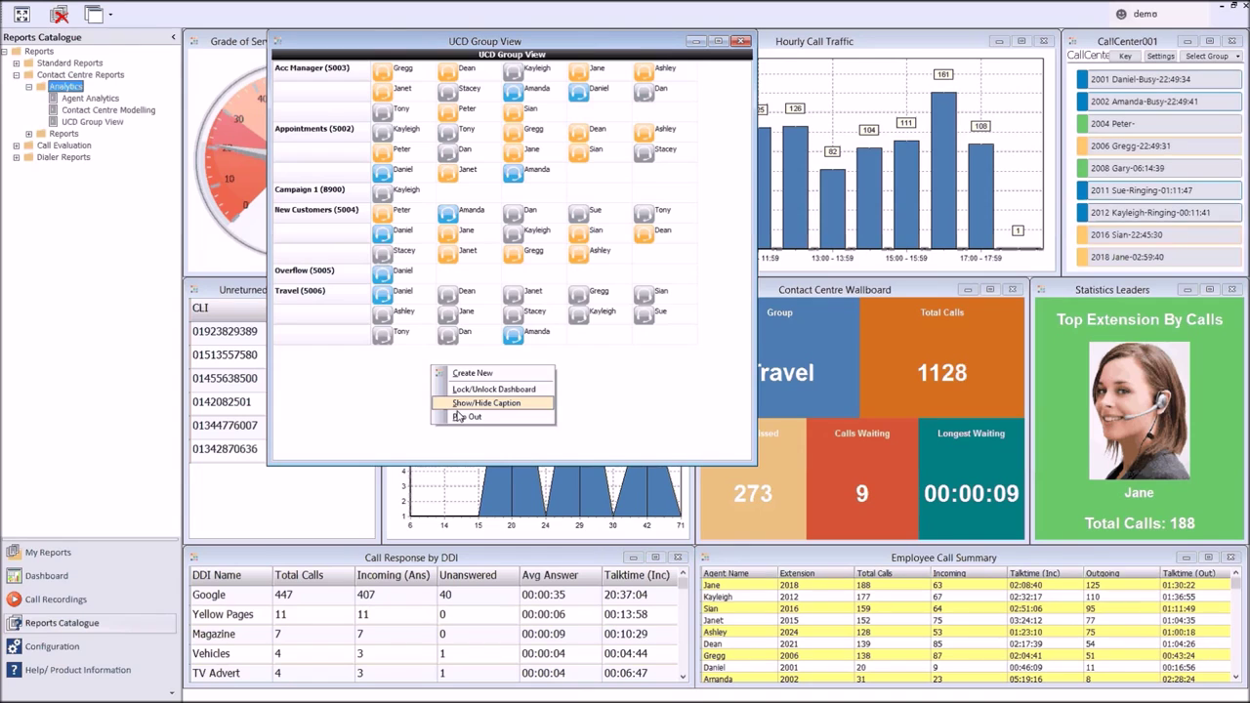
pyautogui.click(467, 405)
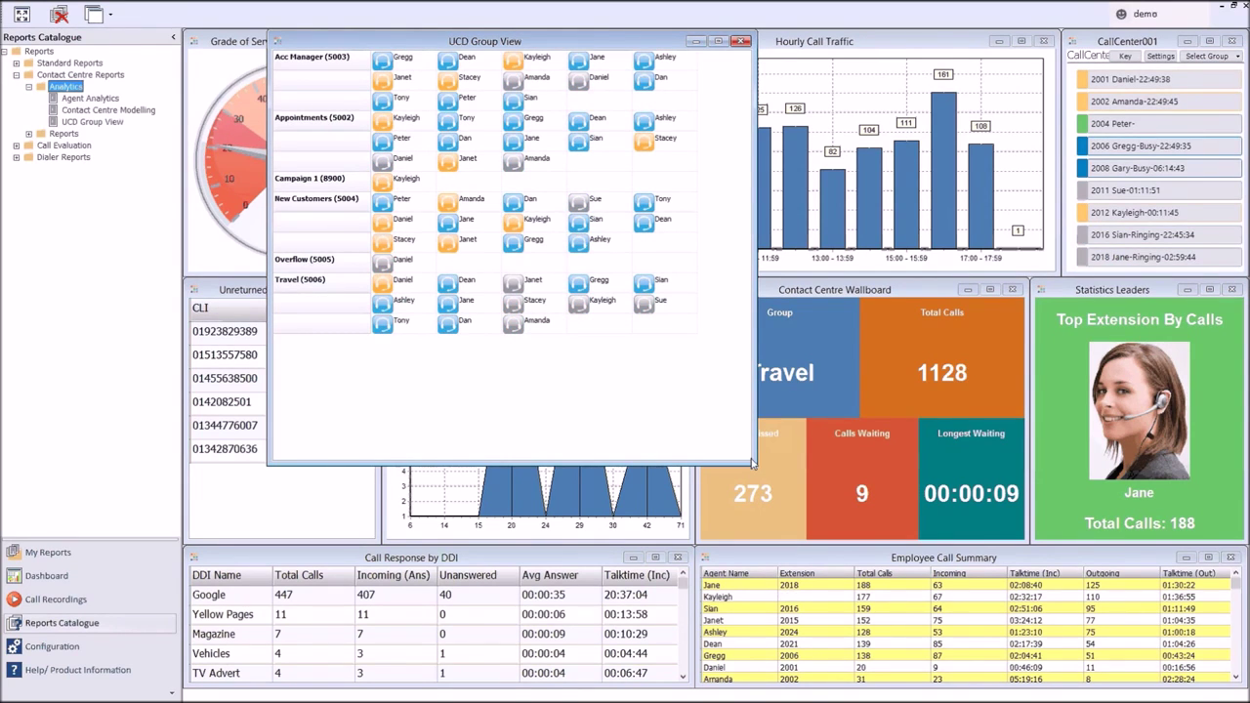
# Step: Resize the UCD Group View window to be wider and shorter so more agents fit per row, and close it
pyautogui.moveTo(752, 461); pyautogui.dragTo(1009, 366)
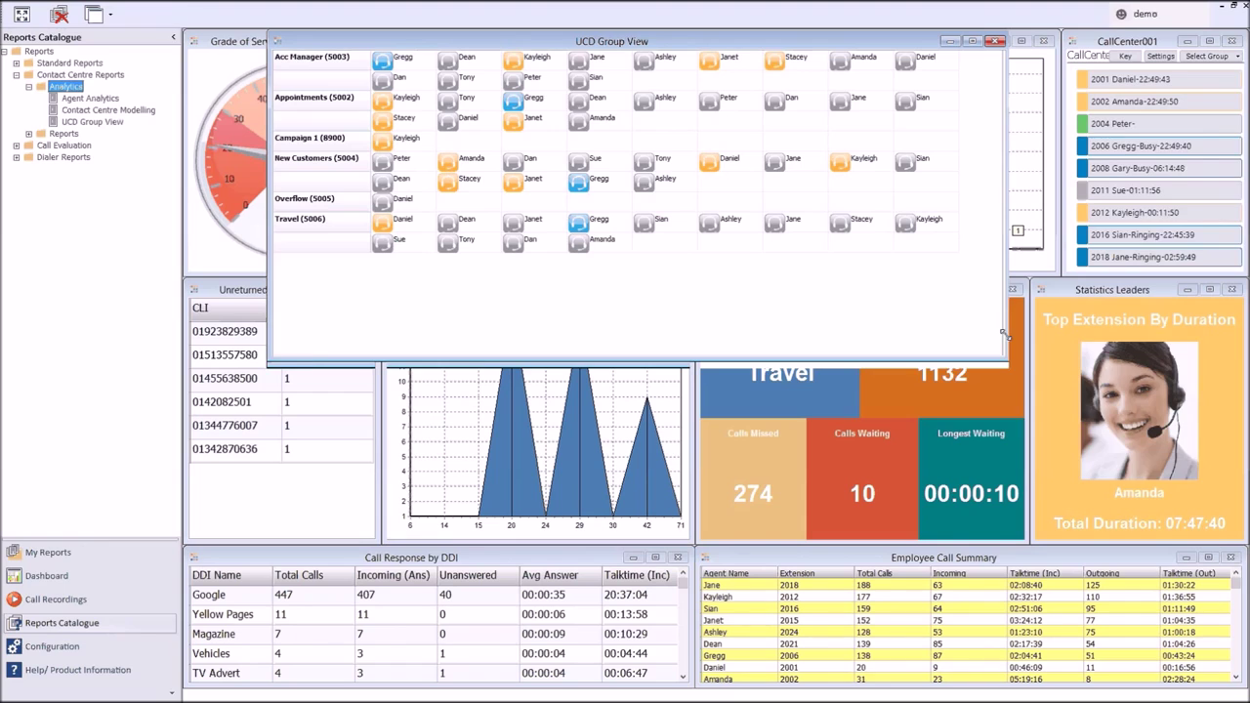
pyautogui.moveTo(1004, 335); pyautogui.dragTo(1012, 298)
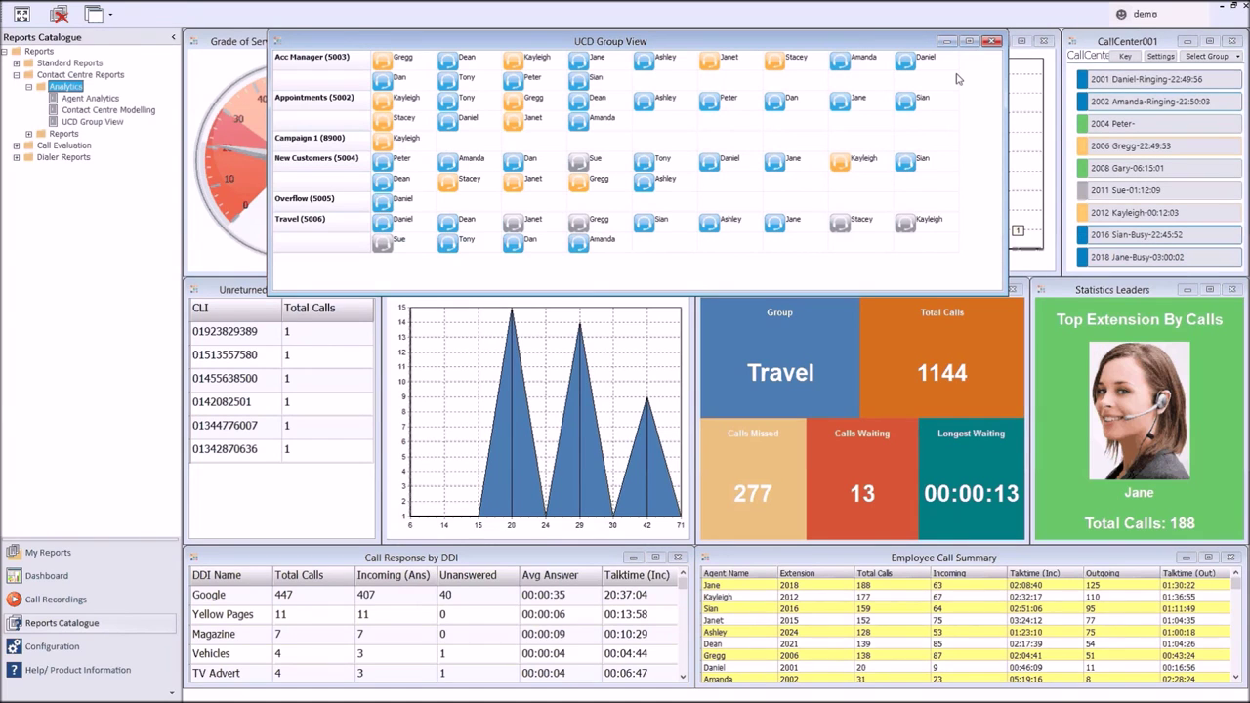
pyautogui.click(991, 42)
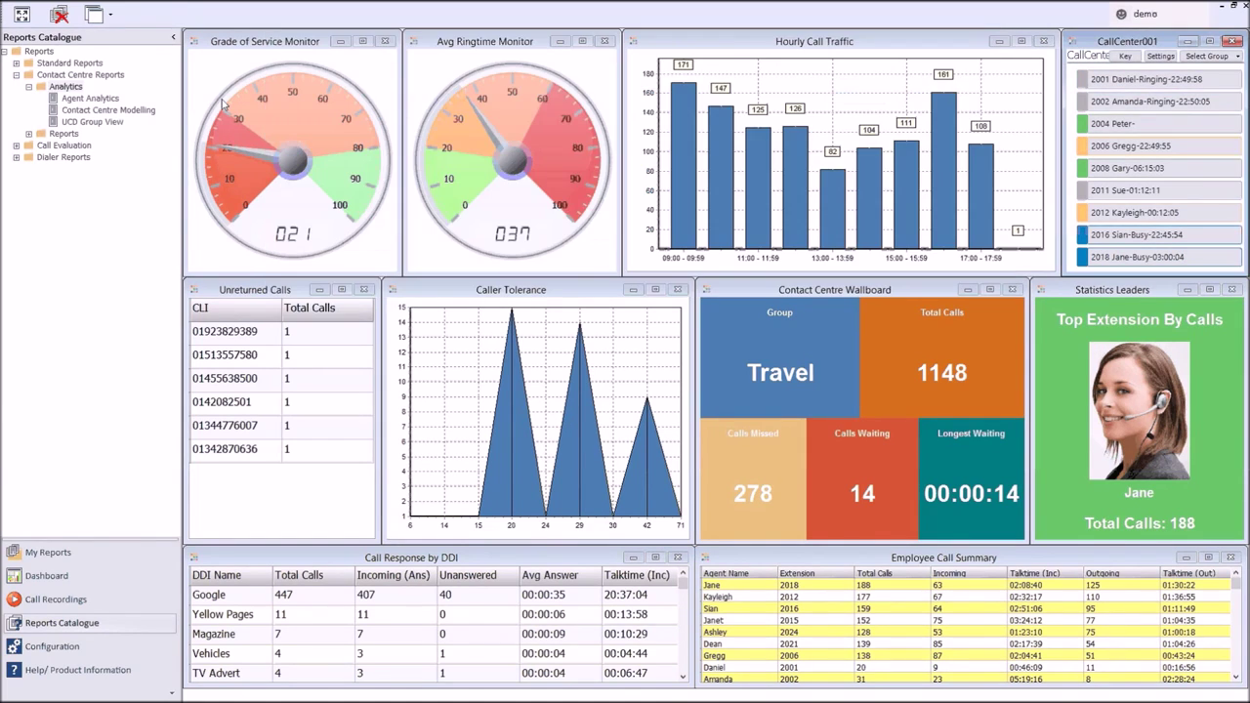
# Step: Open the Contact Centre Modelling report and load the 12:00 - 12:59 period from the Hourly Call Profile
pyautogui.click(124, 113)
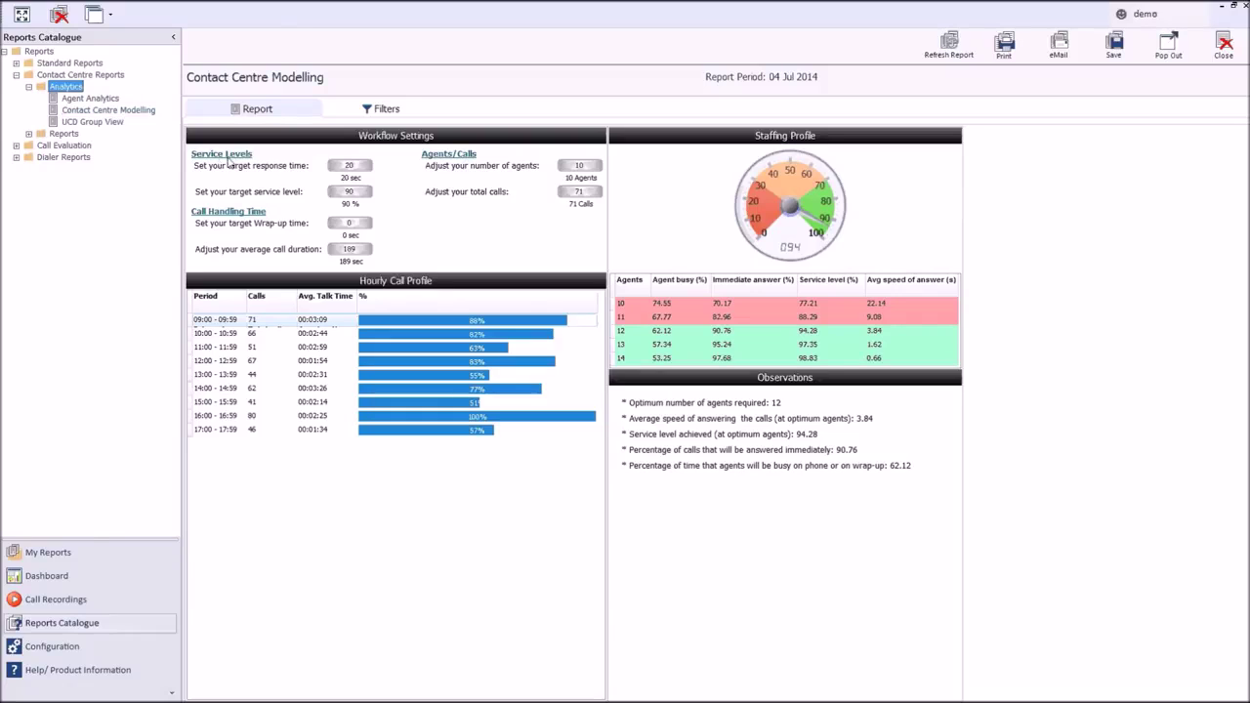
pyautogui.click(364, 223)
pyautogui.click(381, 361)
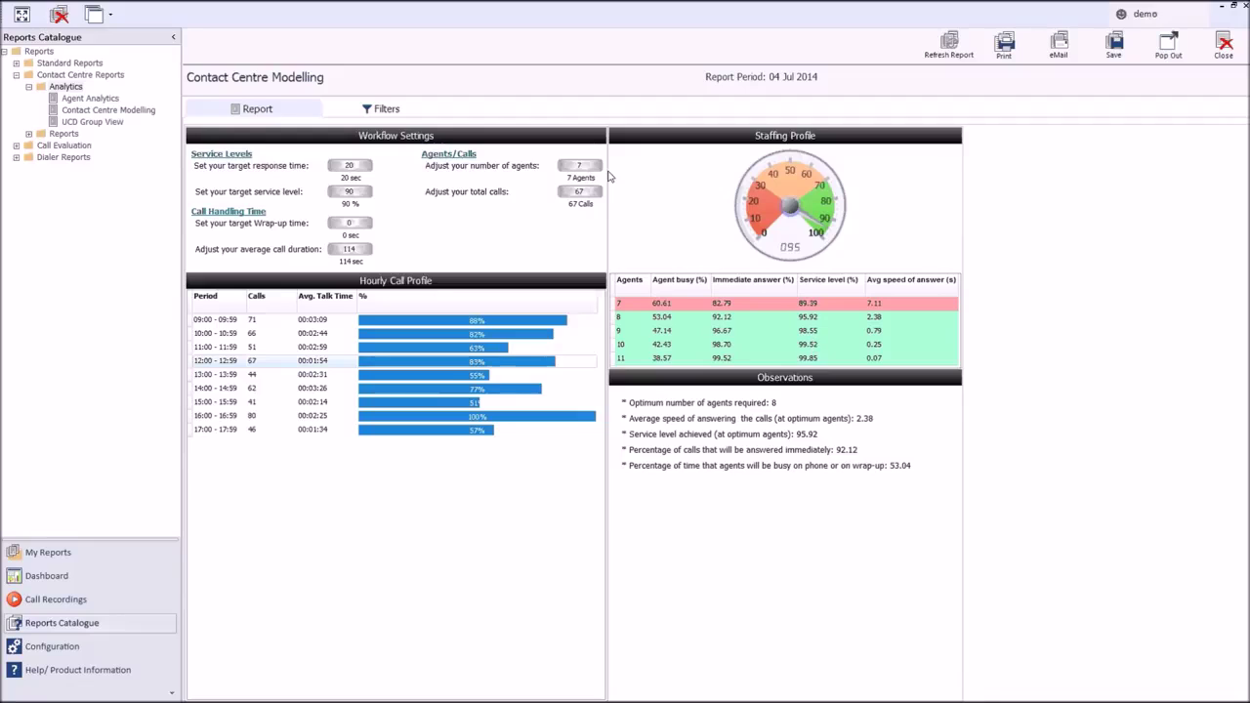
# Step: Adjust the total calls in the Agents/Calls workflow settings up to 106 to model the staffing profile
pyautogui.scroll(-3, 584, 194)
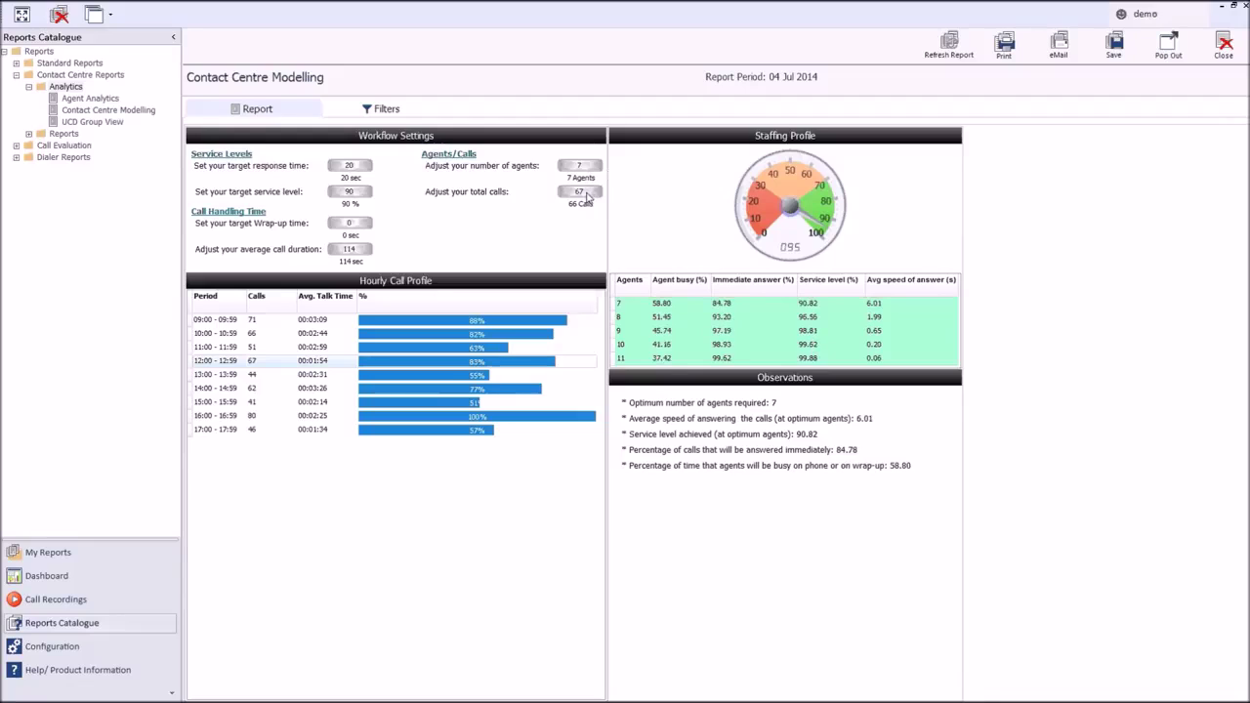
pyautogui.scroll(7, 586, 198)
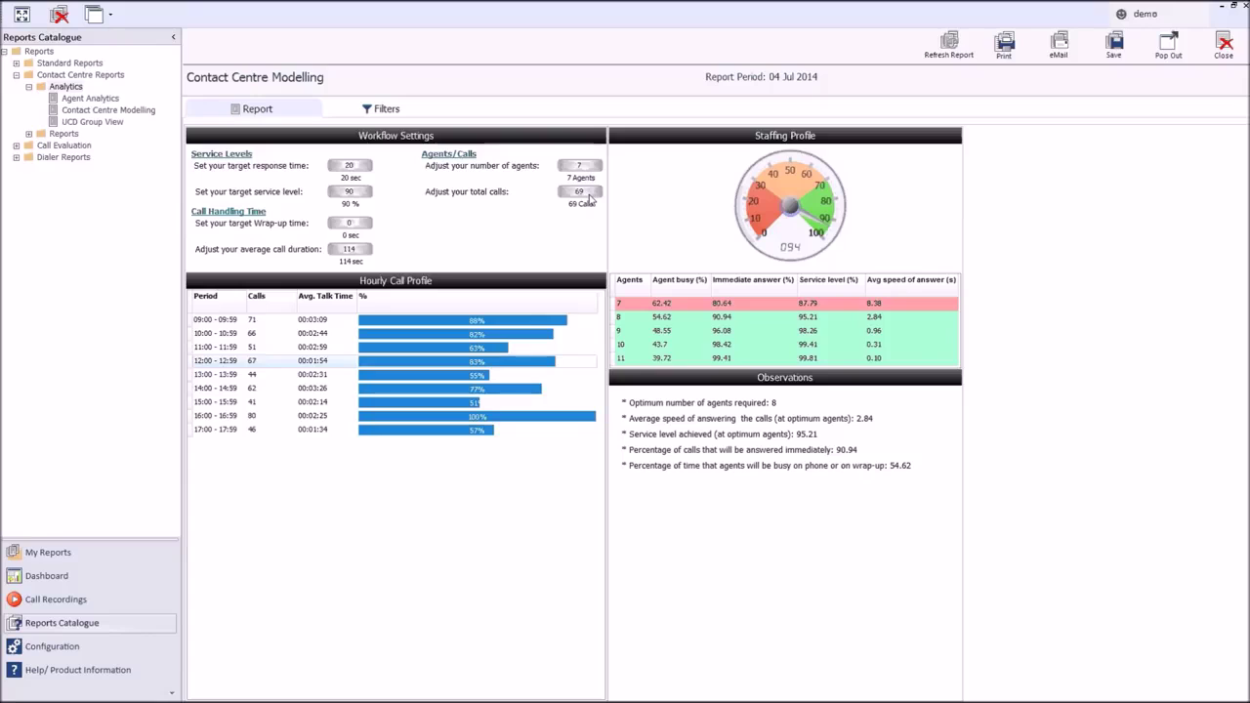
pyautogui.scroll(20, 588, 198)
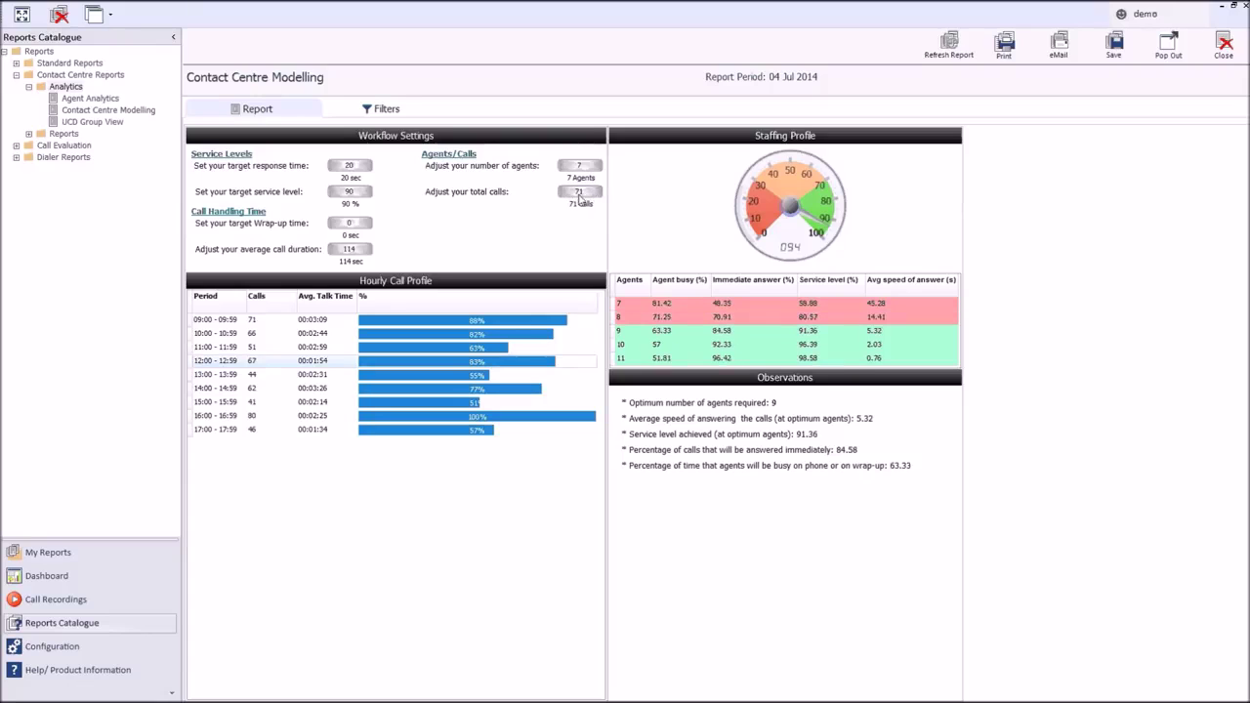
pyautogui.scroll(4, 587, 199)
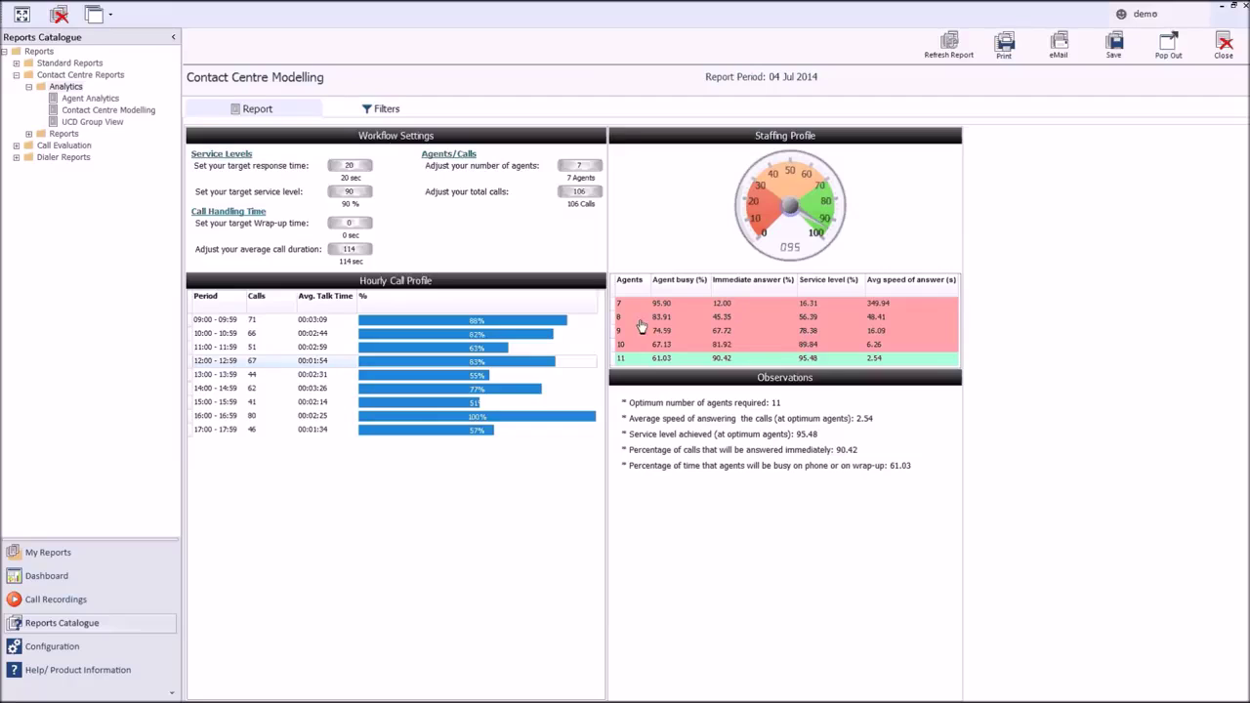
# Step: Examine the modelling report's Extensions/Agents and DDI/Campaign filters, including the Restrict Campaigns option, and close the report
pyautogui.click(376, 108)
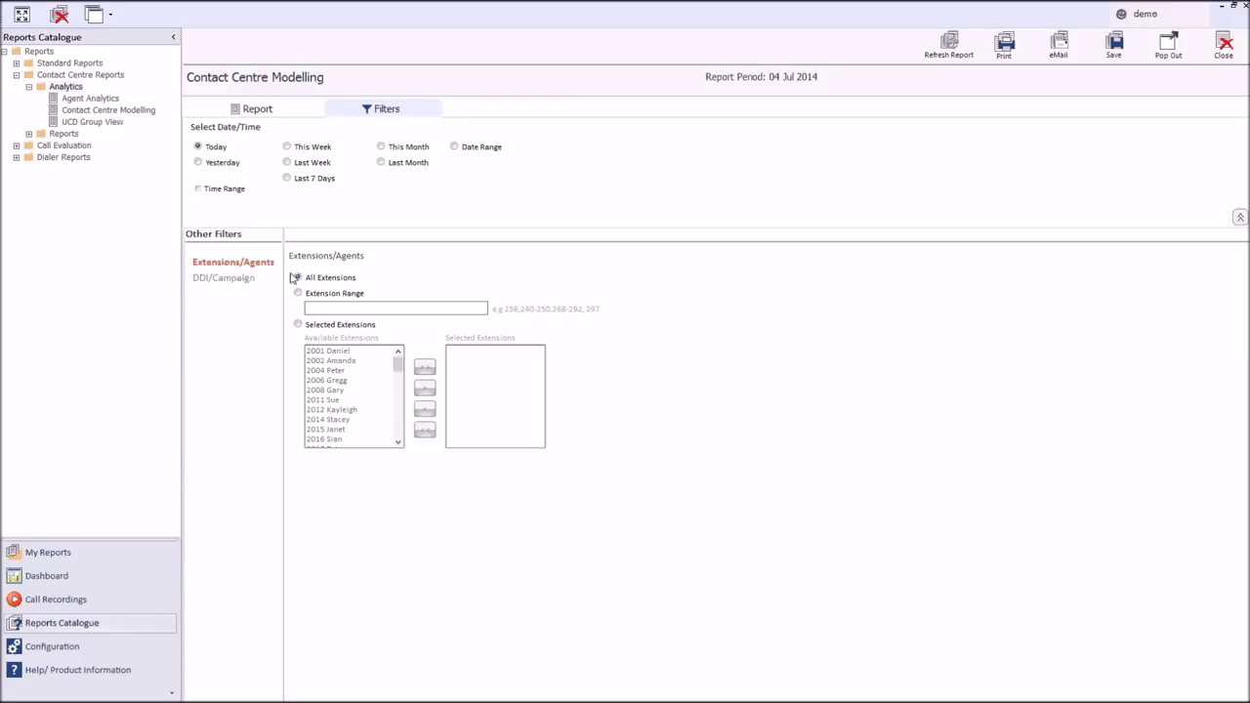
pyautogui.click(241, 279)
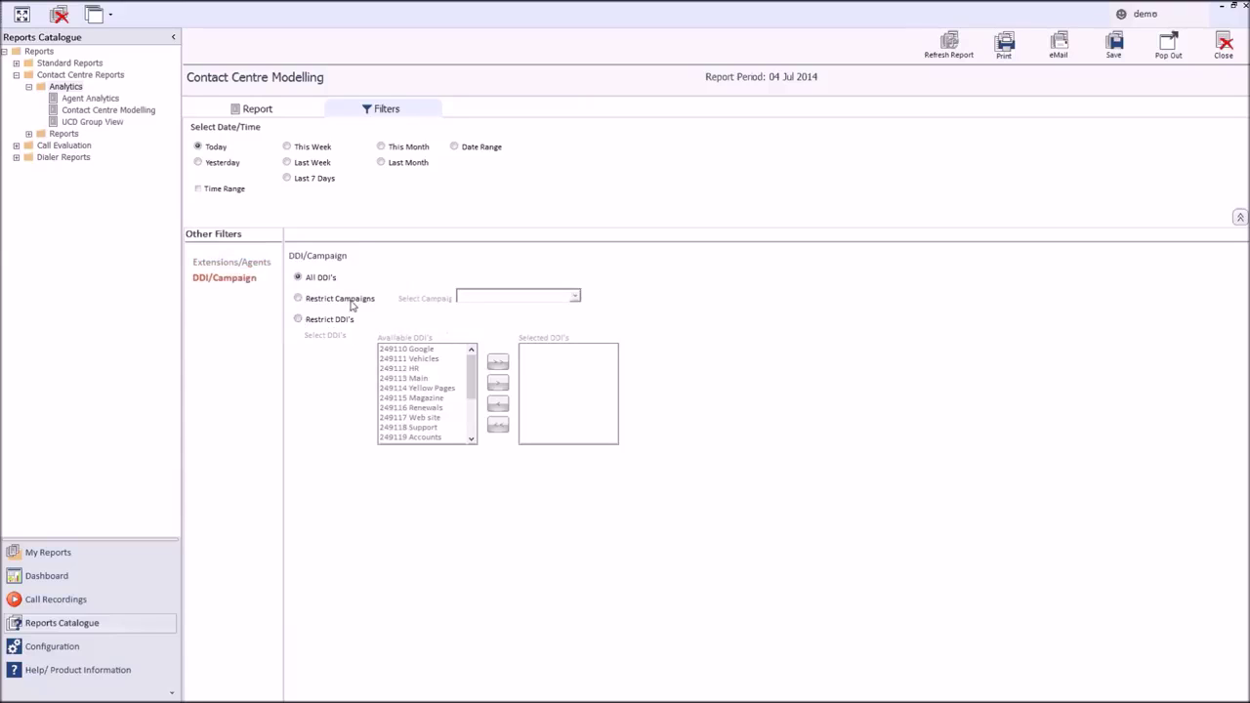
pyautogui.click(298, 299)
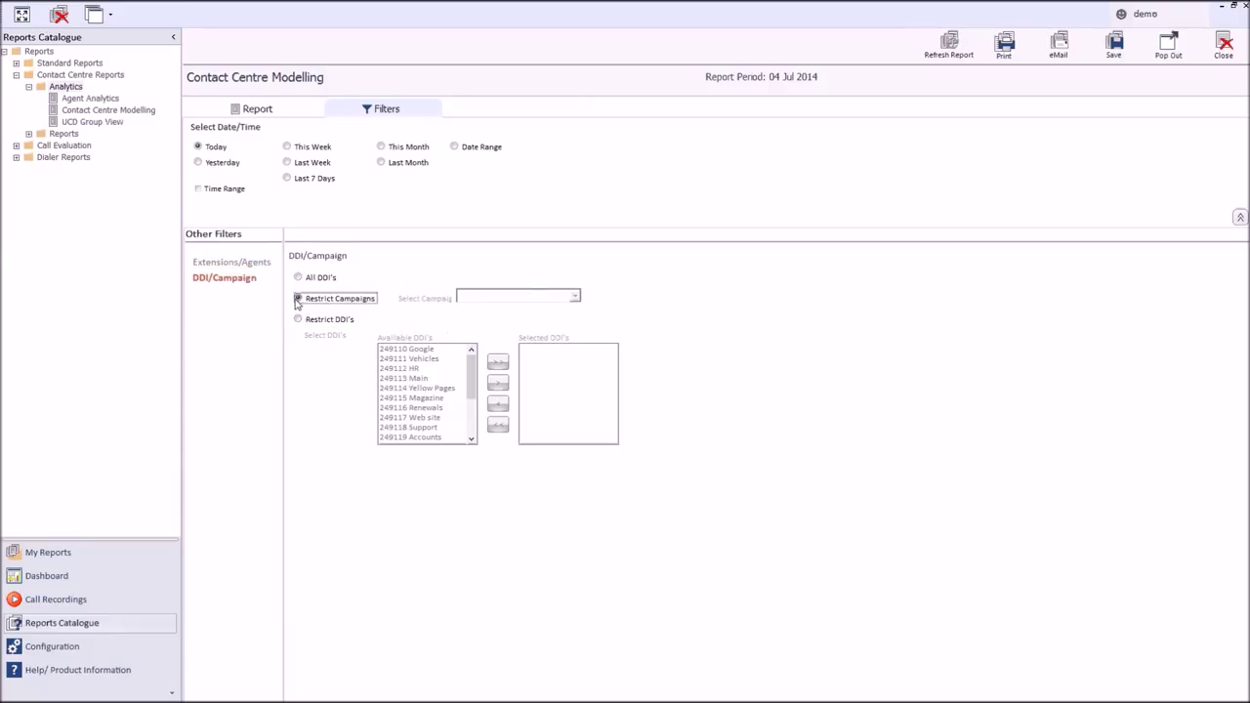
pyautogui.click(575, 296)
pyautogui.click(575, 297)
pyautogui.click(251, 263)
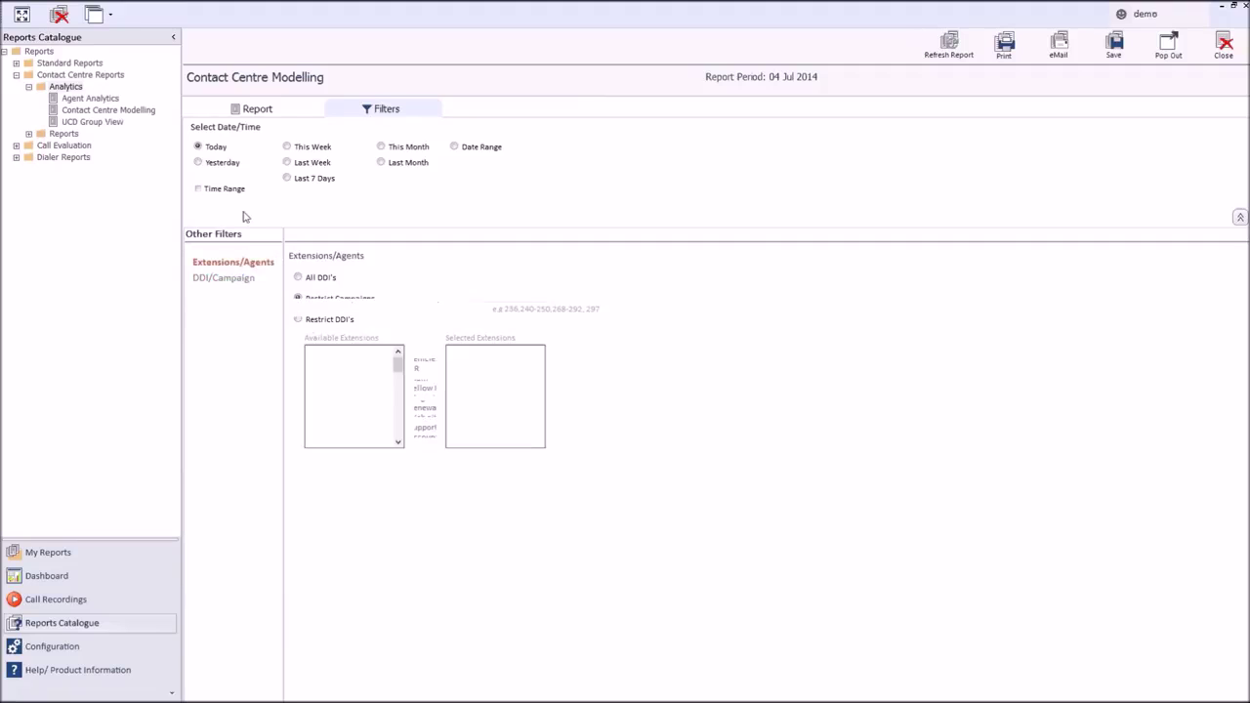
pyautogui.click(252, 111)
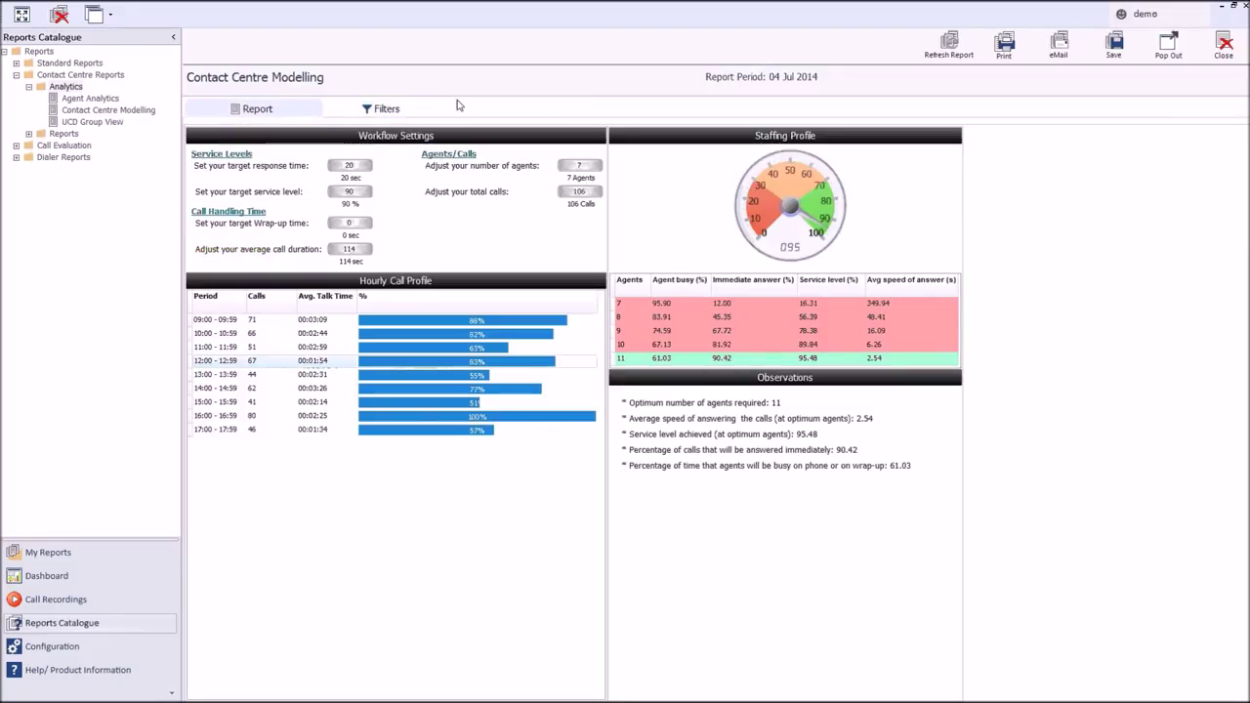
pyautogui.click(1224, 44)
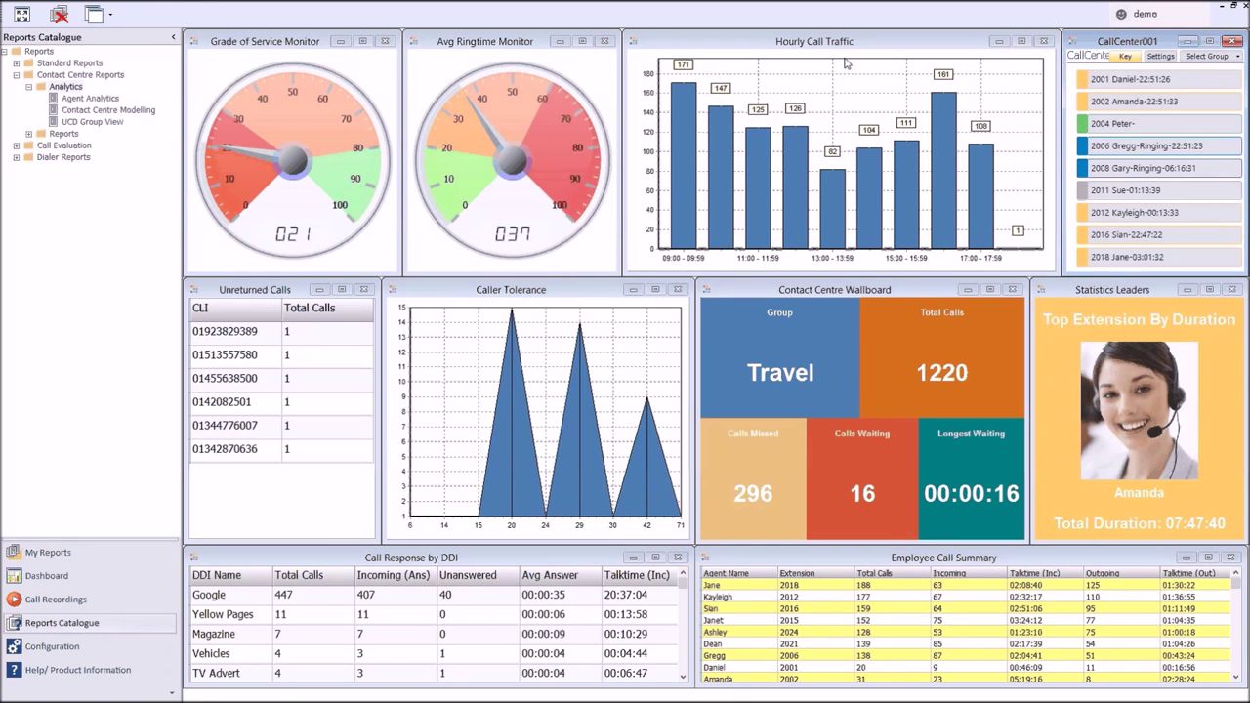
# Step: Review the Custom Widget entries on the Dashboard and collapse the Custom Widget, Agent Apps and Contact Centre Widgets folders
pyautogui.click(71, 578)
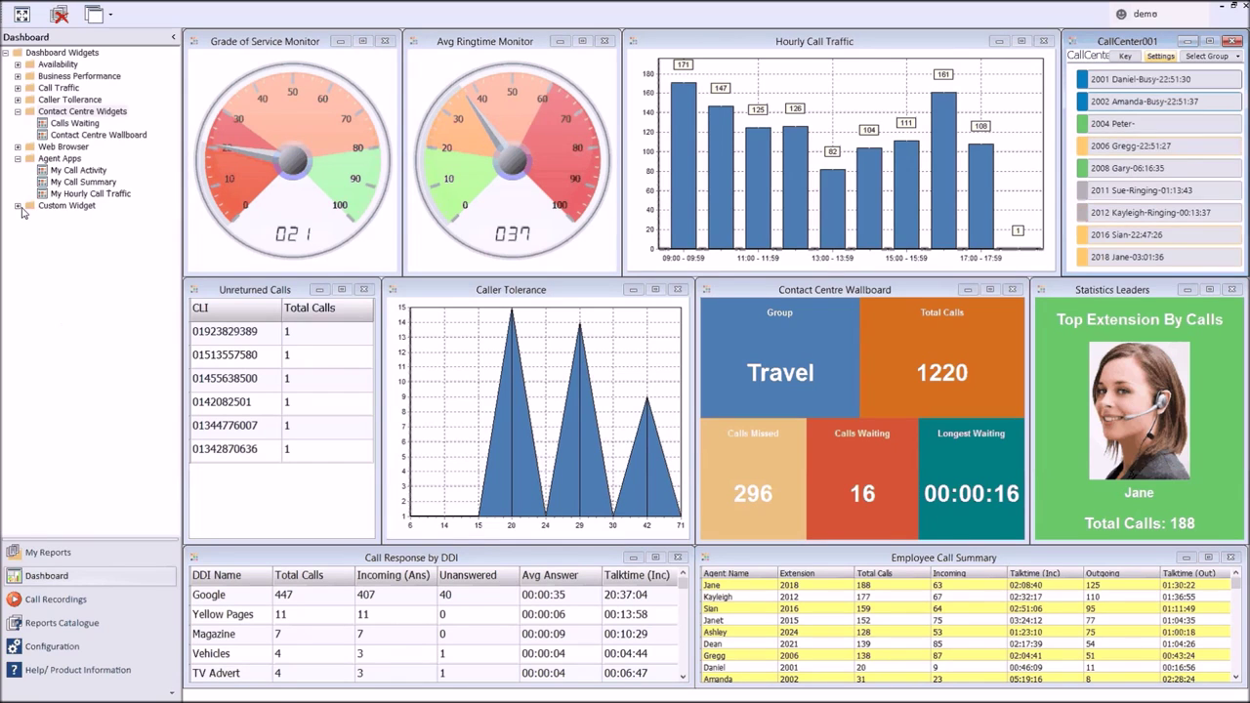
pyautogui.click(19, 208)
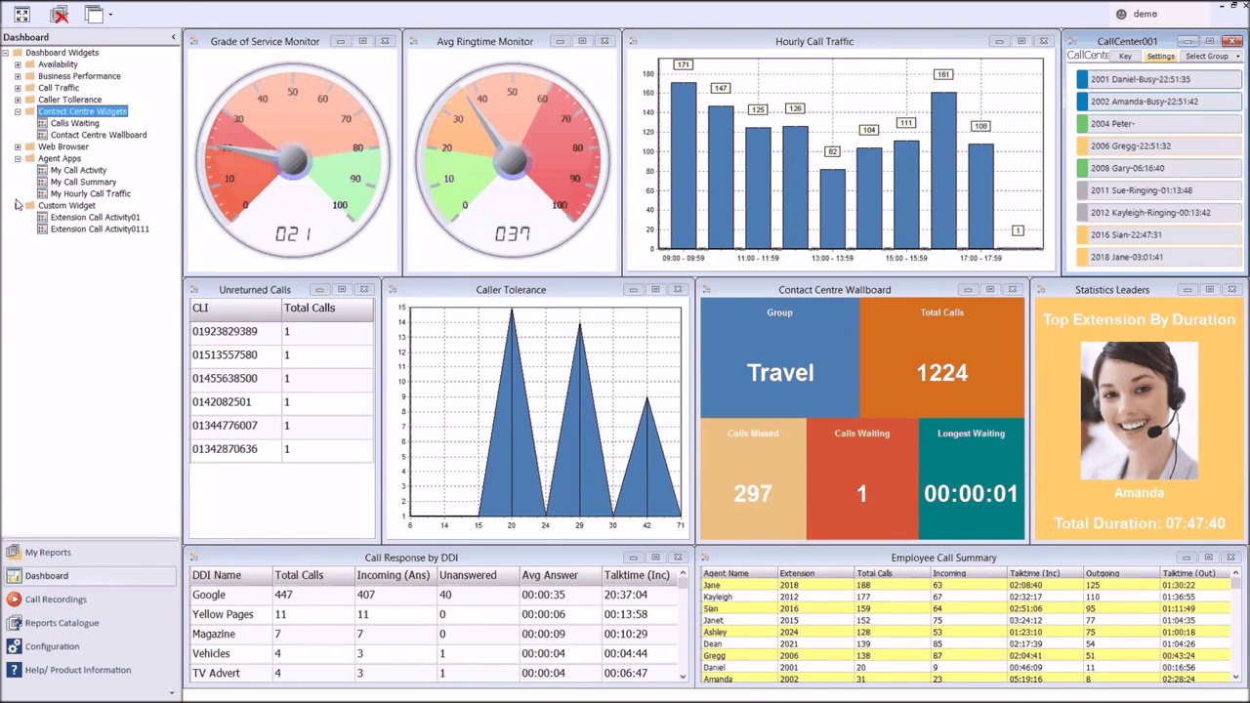
pyautogui.click(16, 205)
pyautogui.click(17, 158)
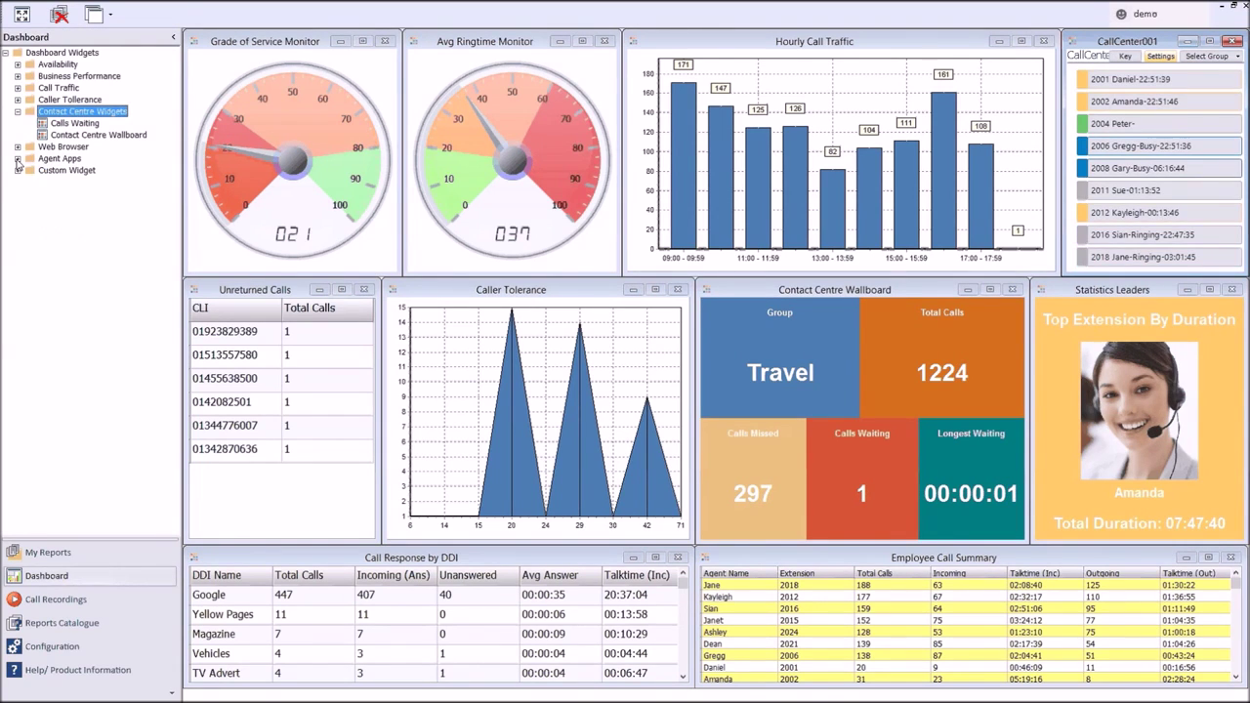
pyautogui.click(17, 112)
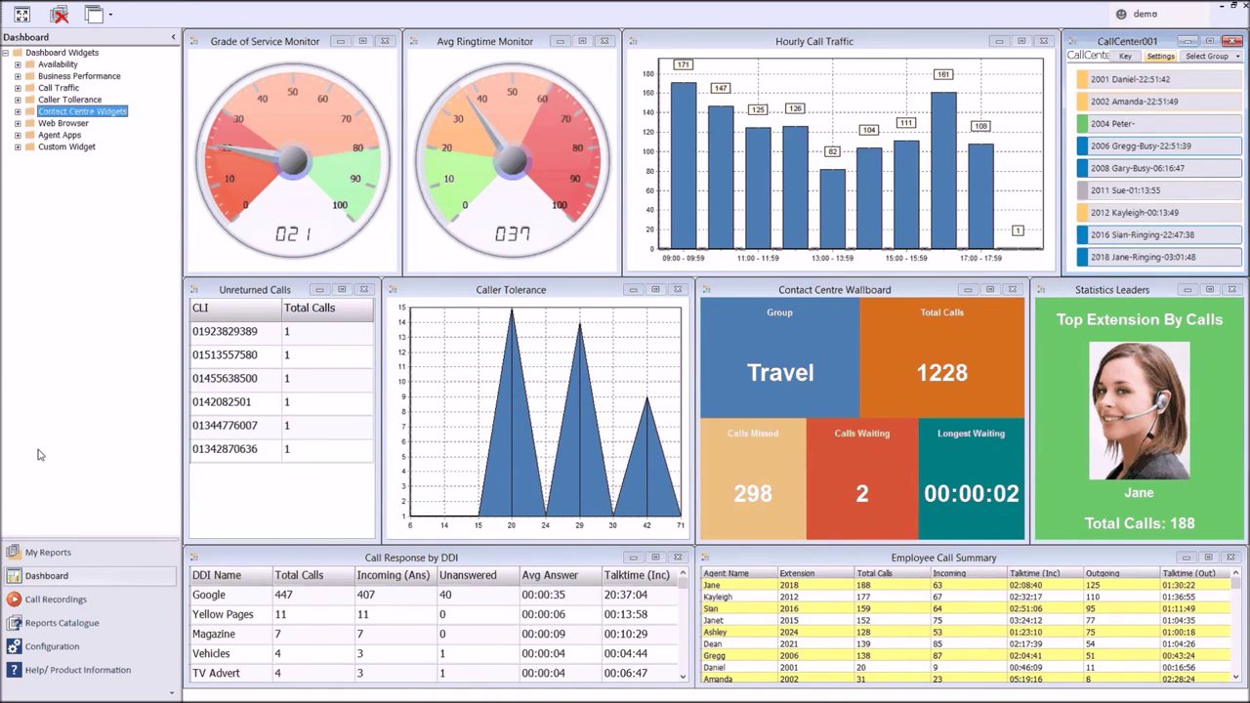
# Step: Open the Call Statistics By ACD Group report from the Contact Centre Reports in the Reports Catalogue
pyautogui.click(54, 624)
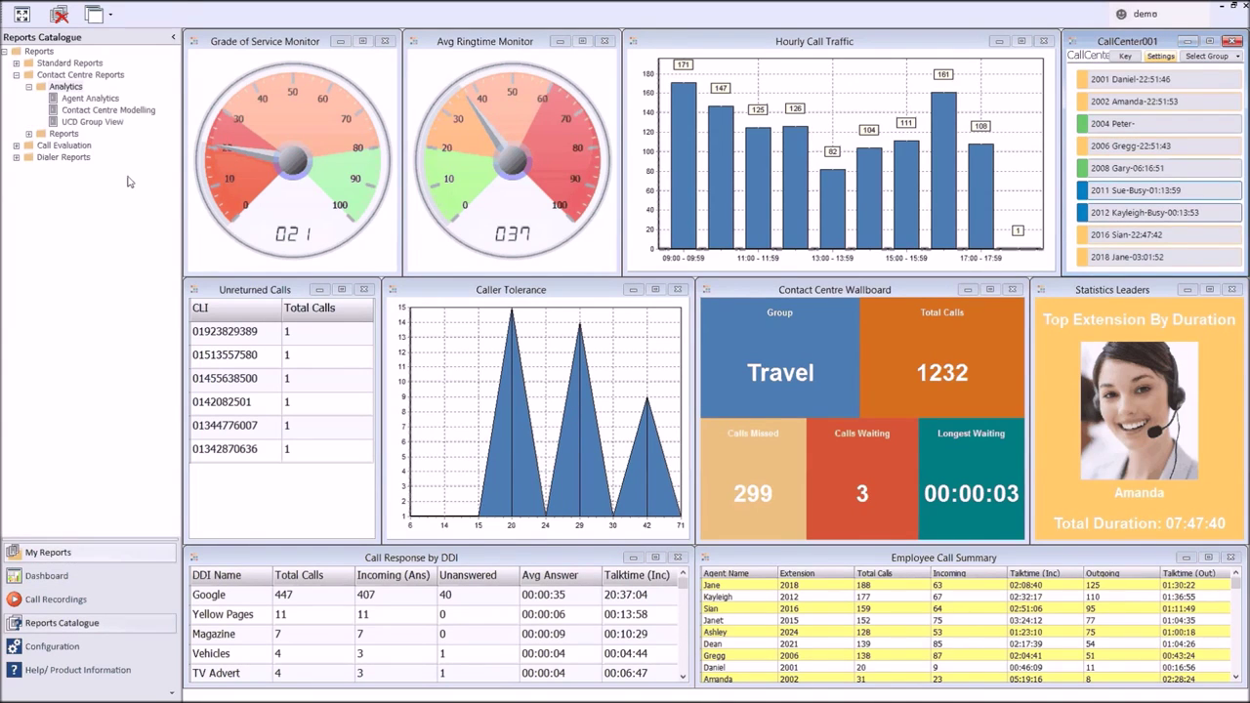
pyautogui.click(29, 134)
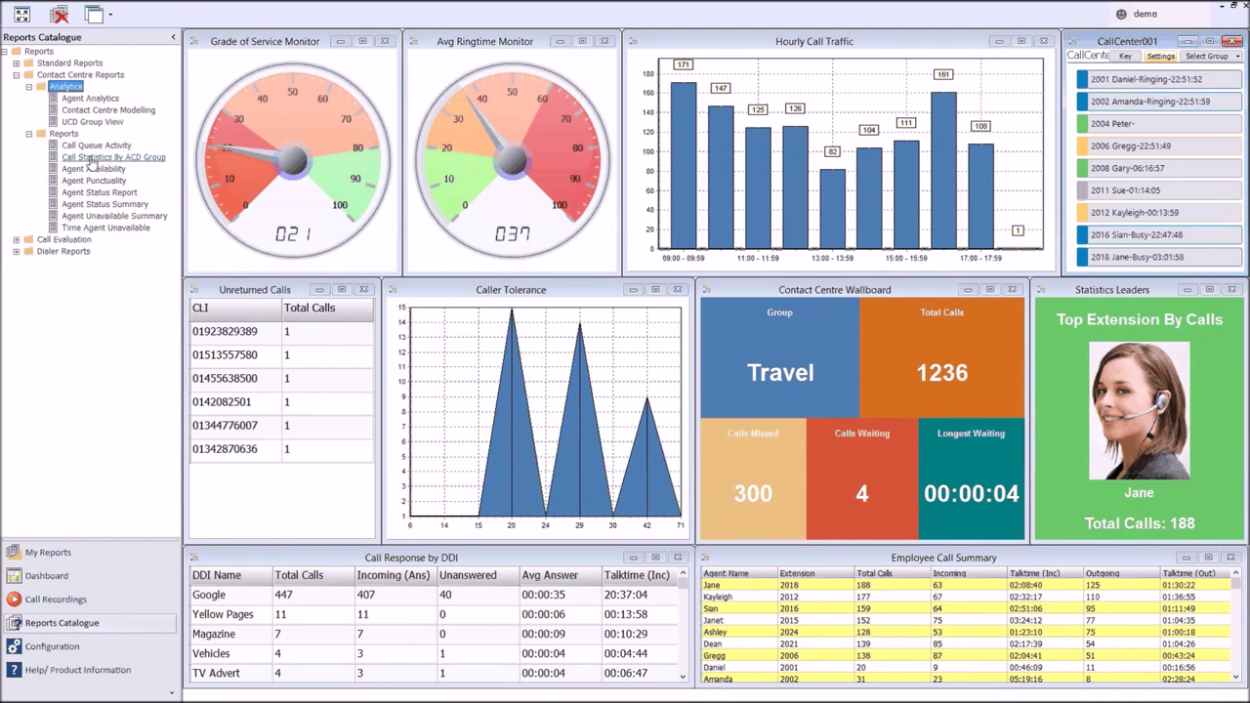
pyautogui.click(89, 158)
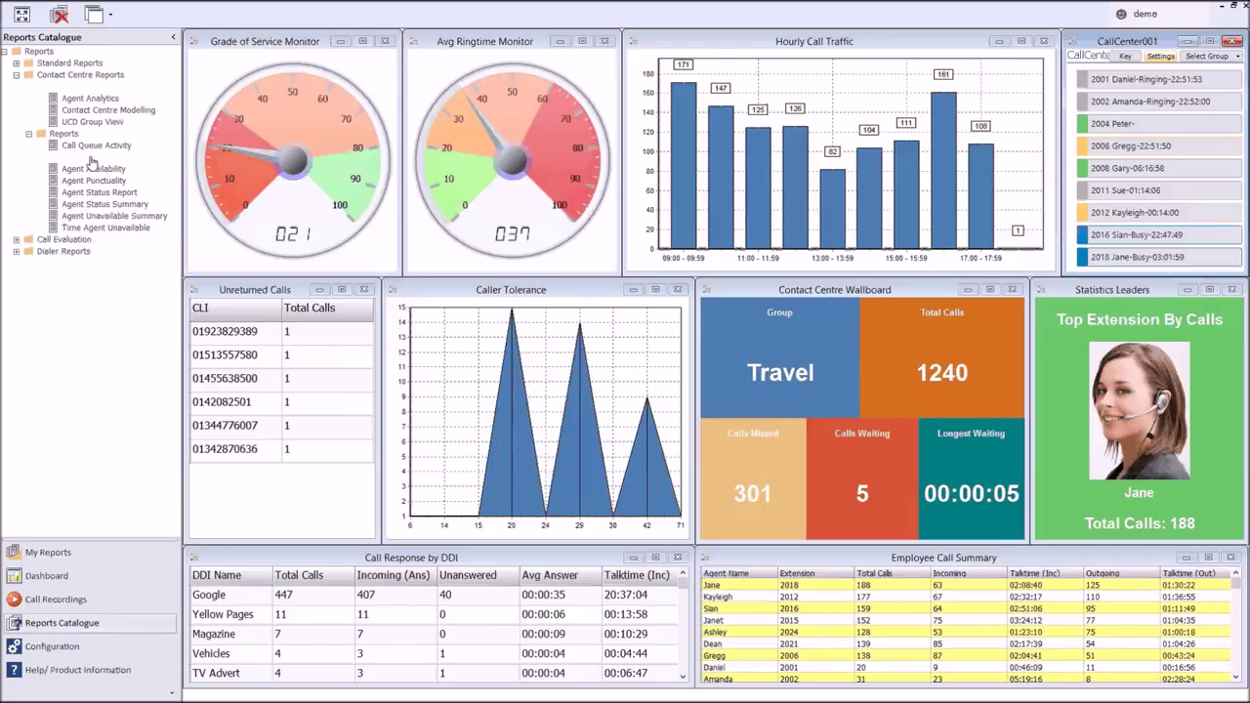
pyautogui.press('Left')
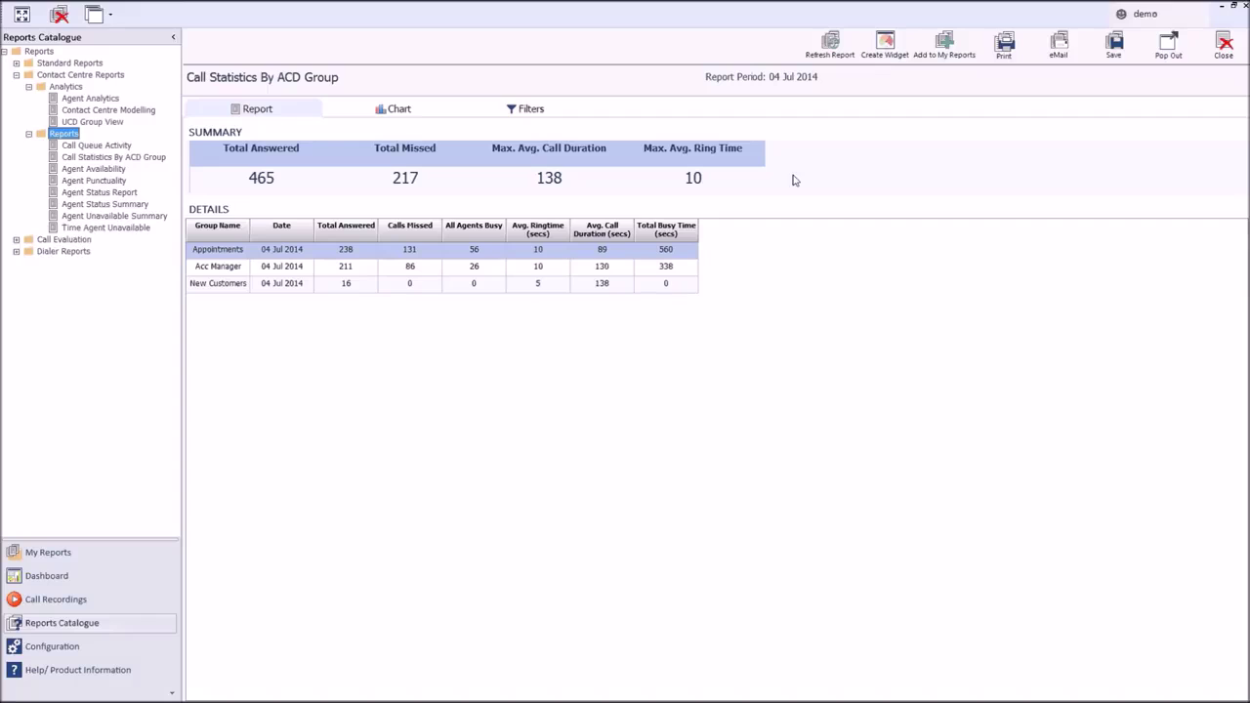
# Step: Start creating a widget from the report, compare the Summary, Details and Charts data sources, and choose From Details
pyautogui.click(886, 43)
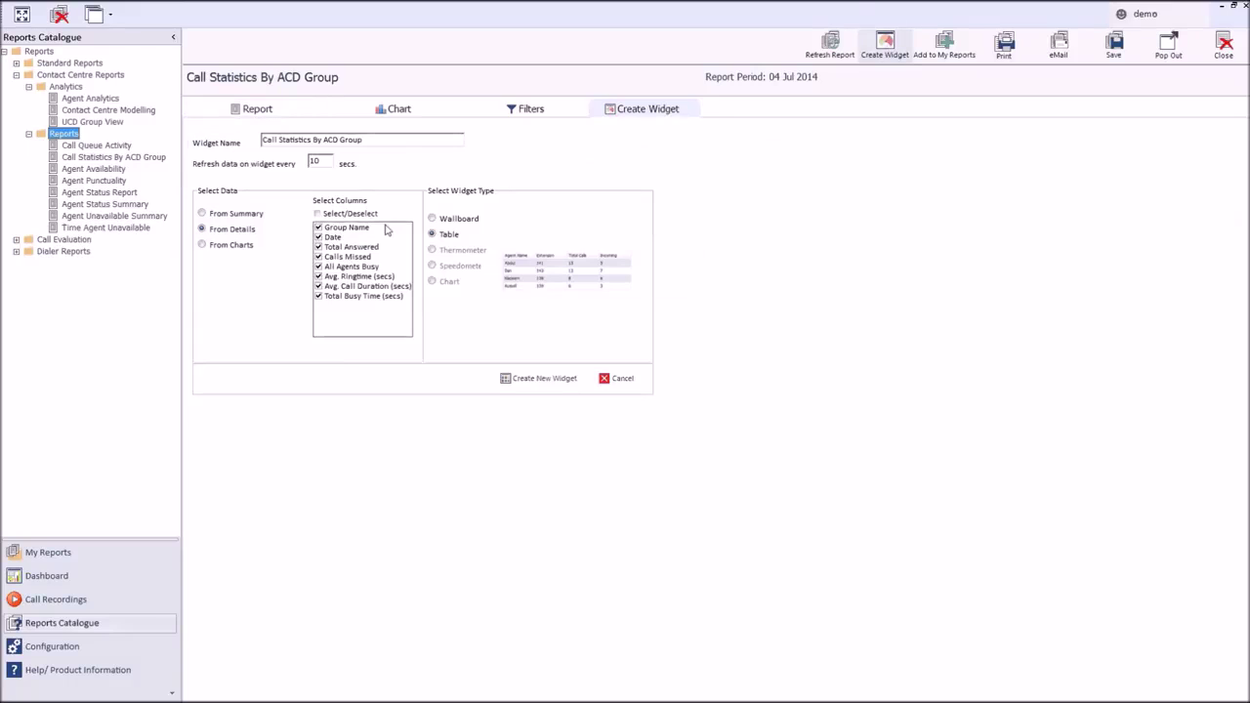
pyautogui.click(217, 217)
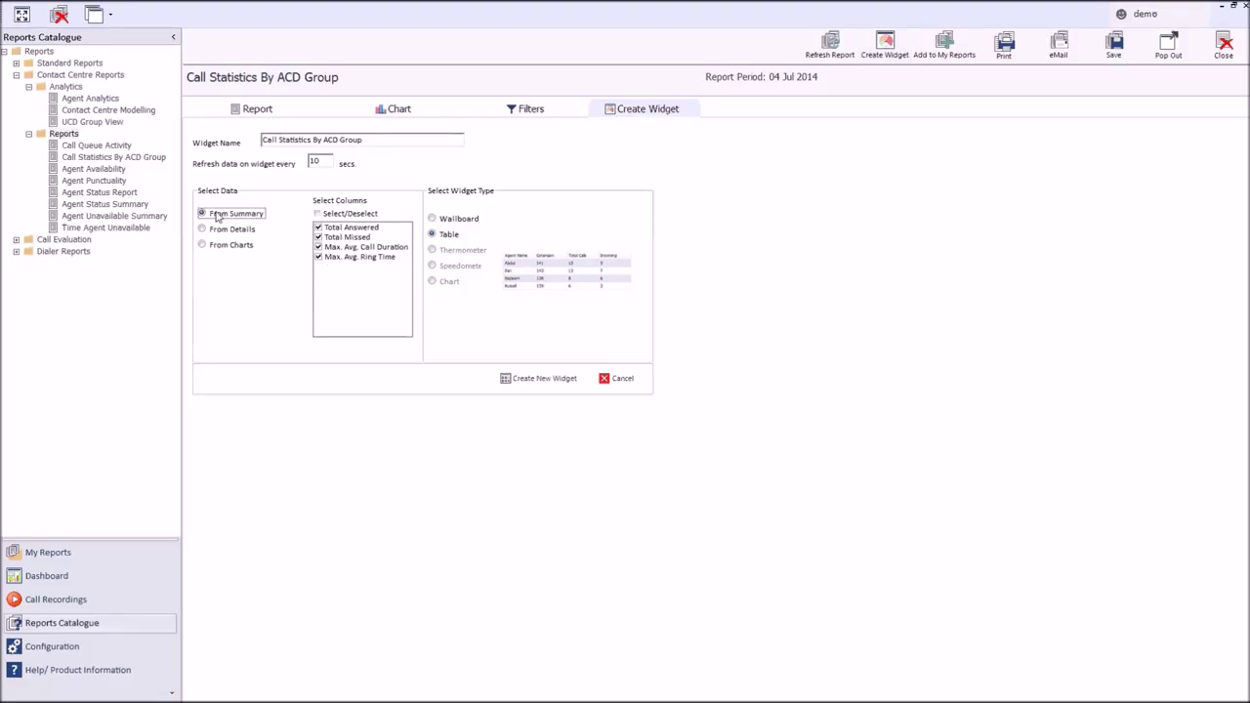
pyautogui.click(211, 230)
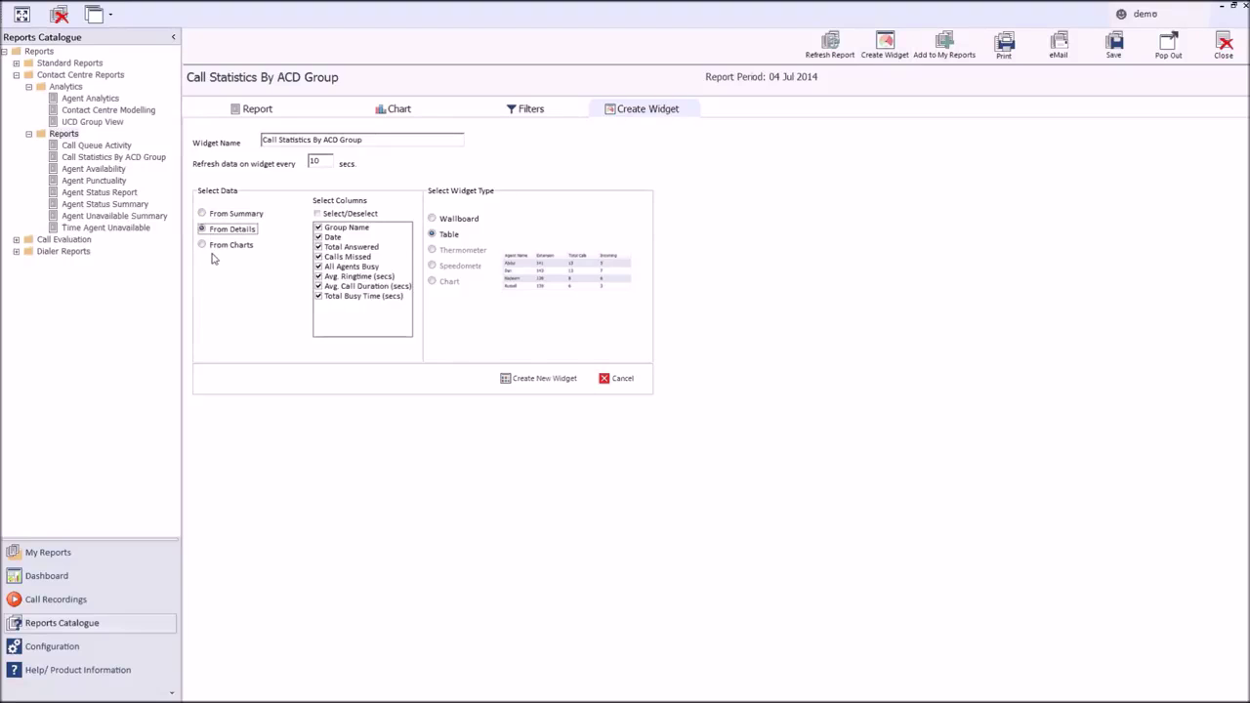
pyautogui.click(213, 248)
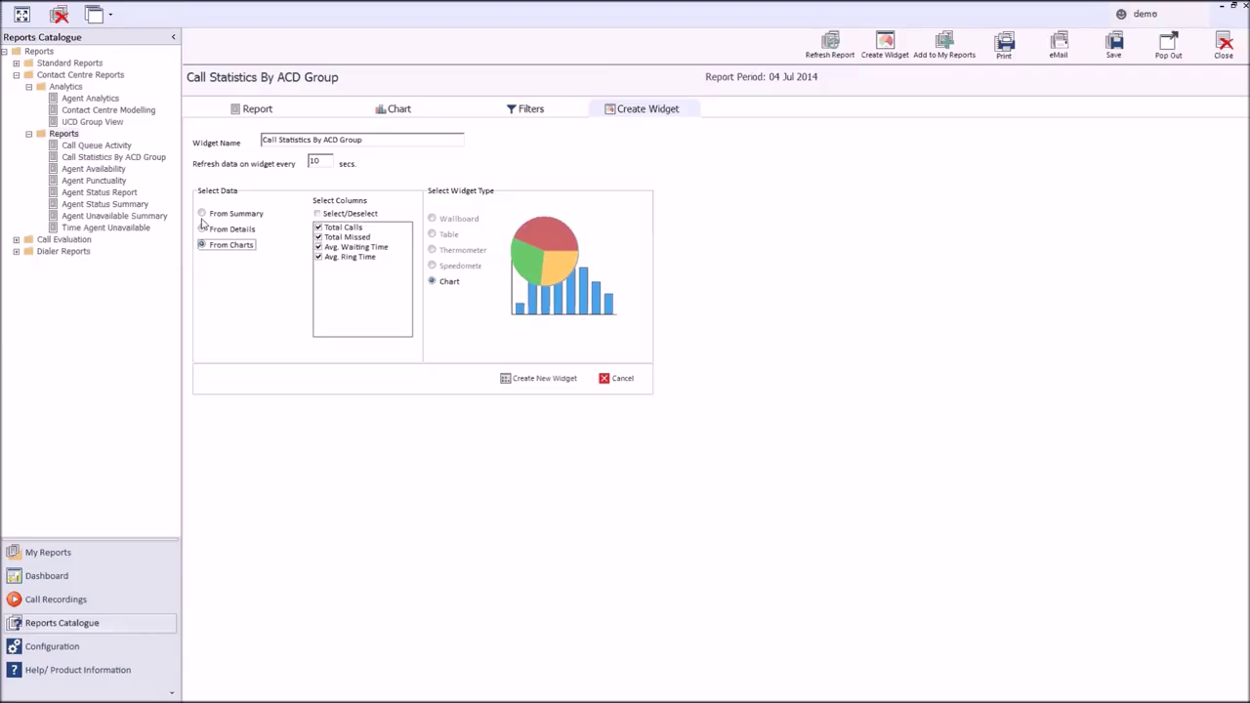
pyautogui.click(202, 215)
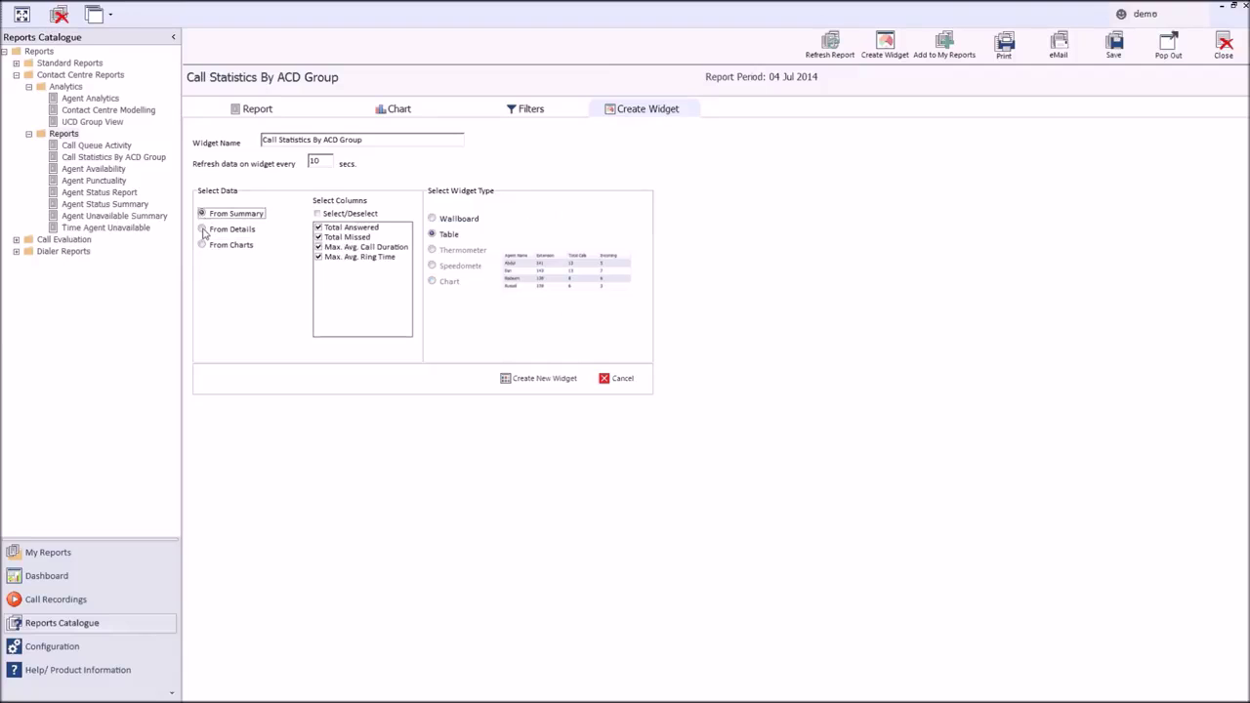
pyautogui.click(202, 230)
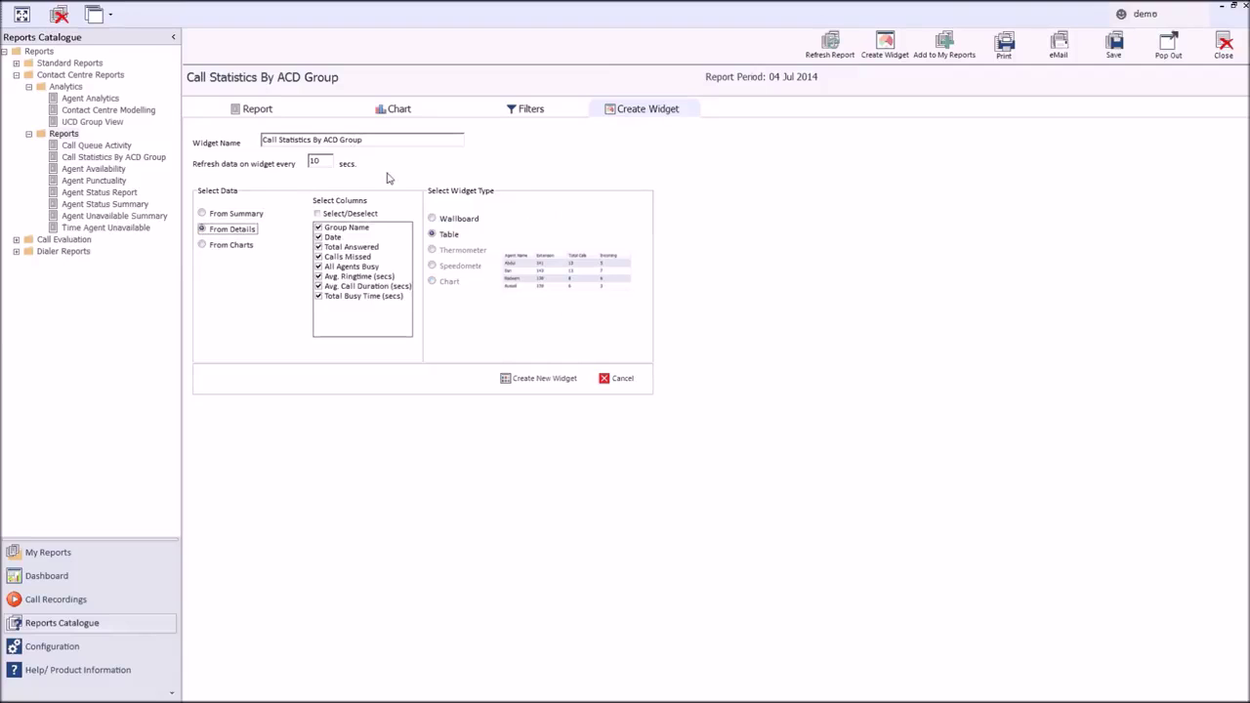
# Step: Toggle the column selection so all Details columns are included, and set the widget type to Wallboard
pyautogui.click(321, 215)
pyautogui.click(318, 215)
pyautogui.click(433, 219)
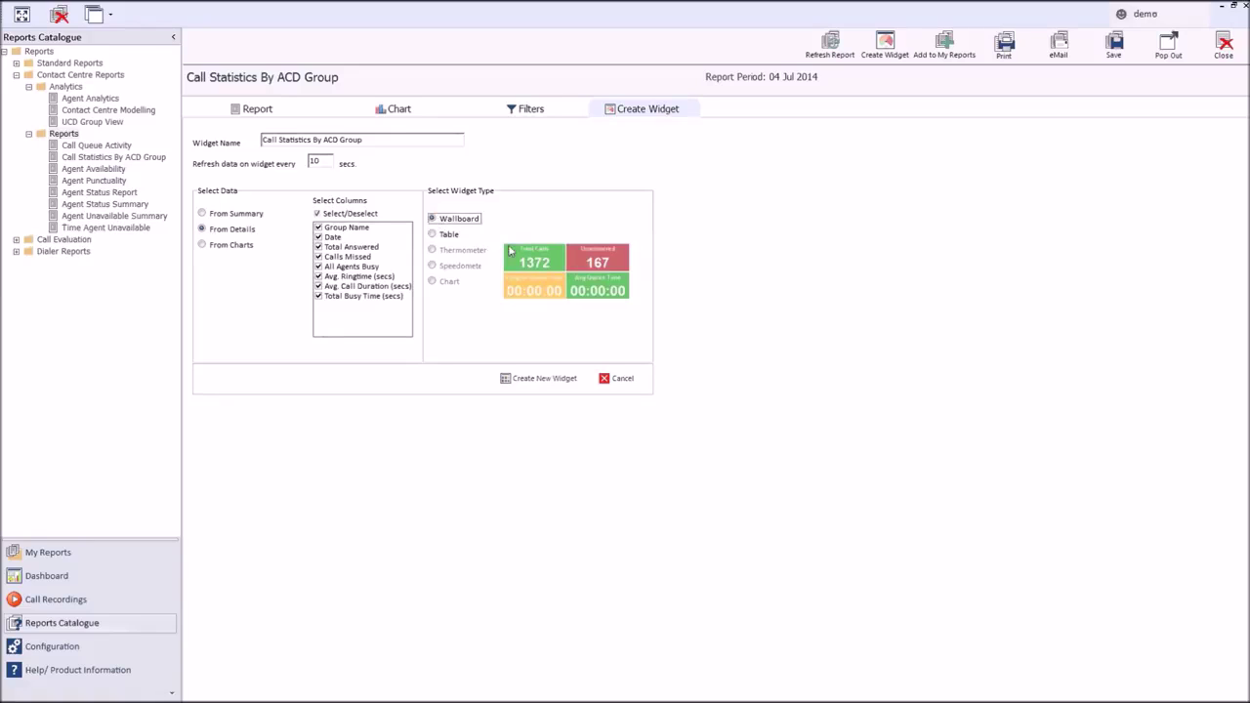
# Step: Set the widget type to Table and open the options for adding Call Statistics By ACD Group to My Reports
pyautogui.click(436, 241)
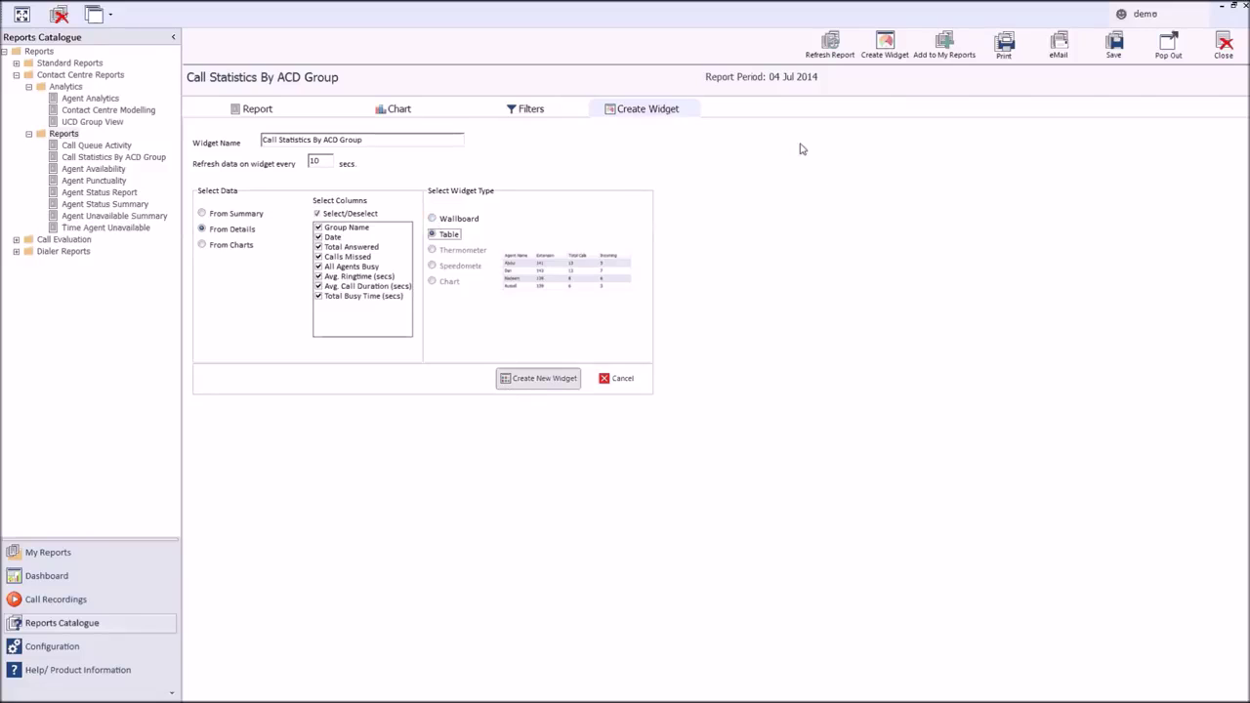
pyautogui.click(943, 47)
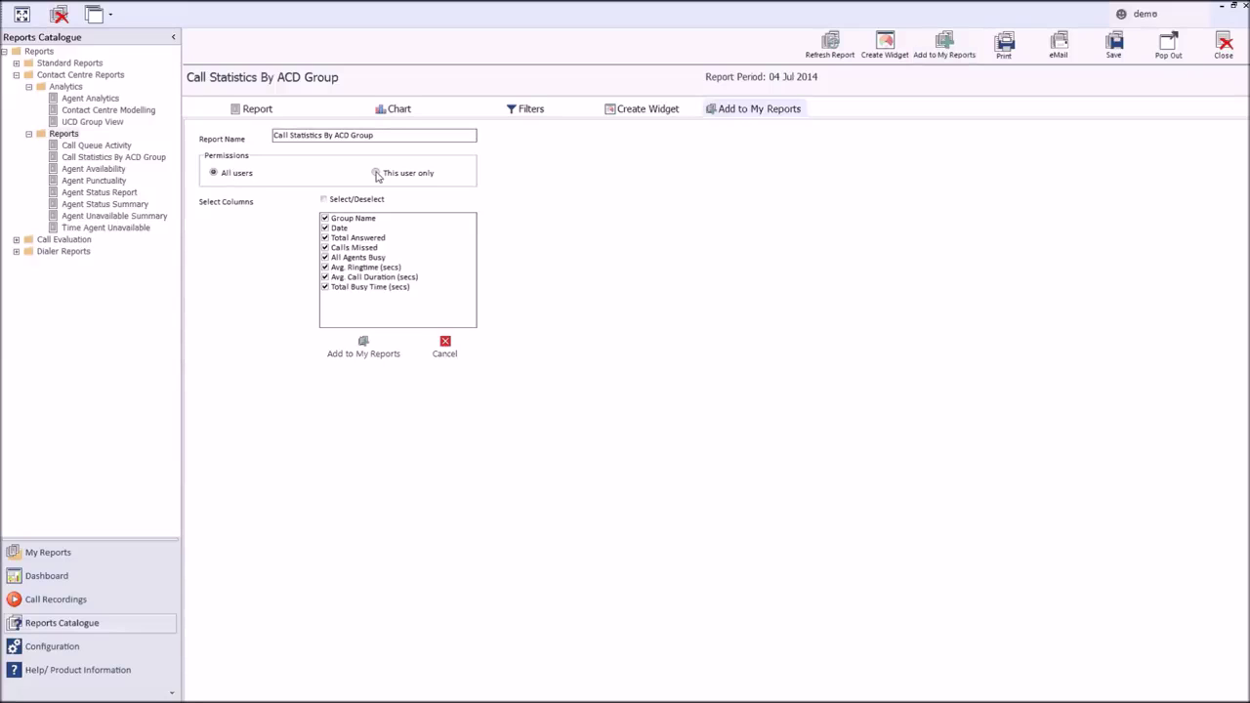
# Step: Review the email format and scheduling options for the report, cancel them, and close the Call Statistics By ACD Group report
pyautogui.click(1059, 54)
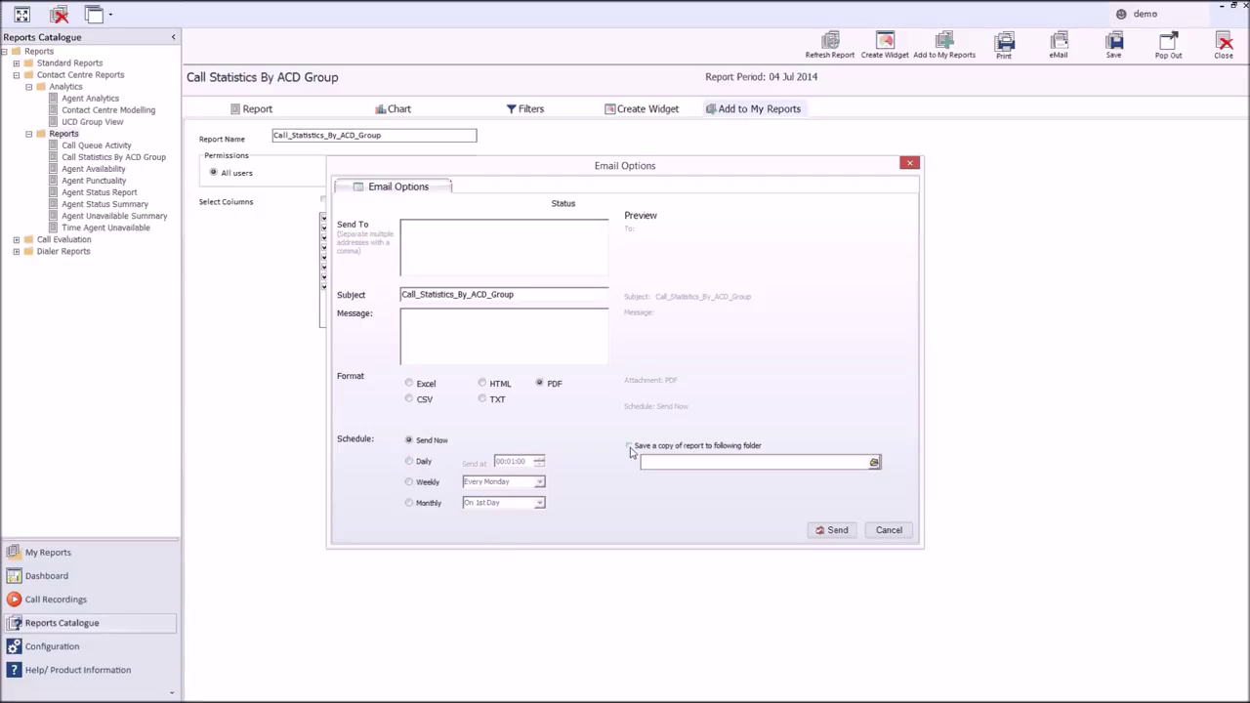
pyautogui.click(889, 533)
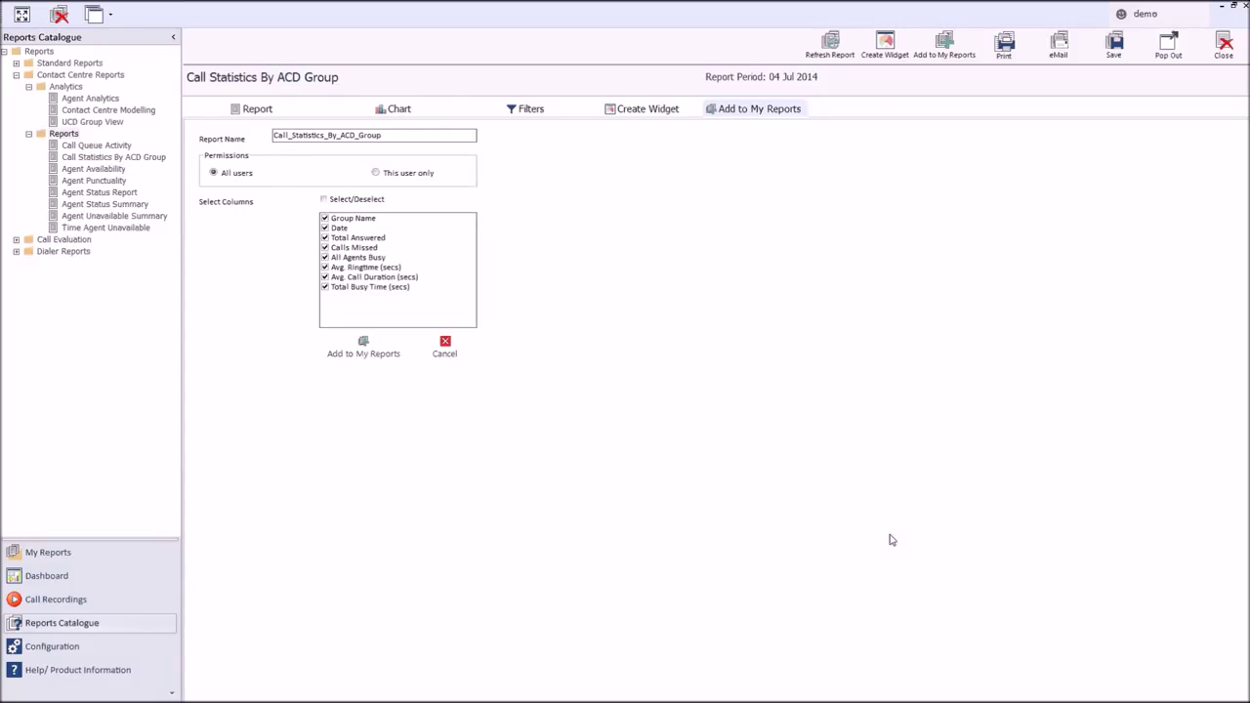
pyautogui.click(1225, 54)
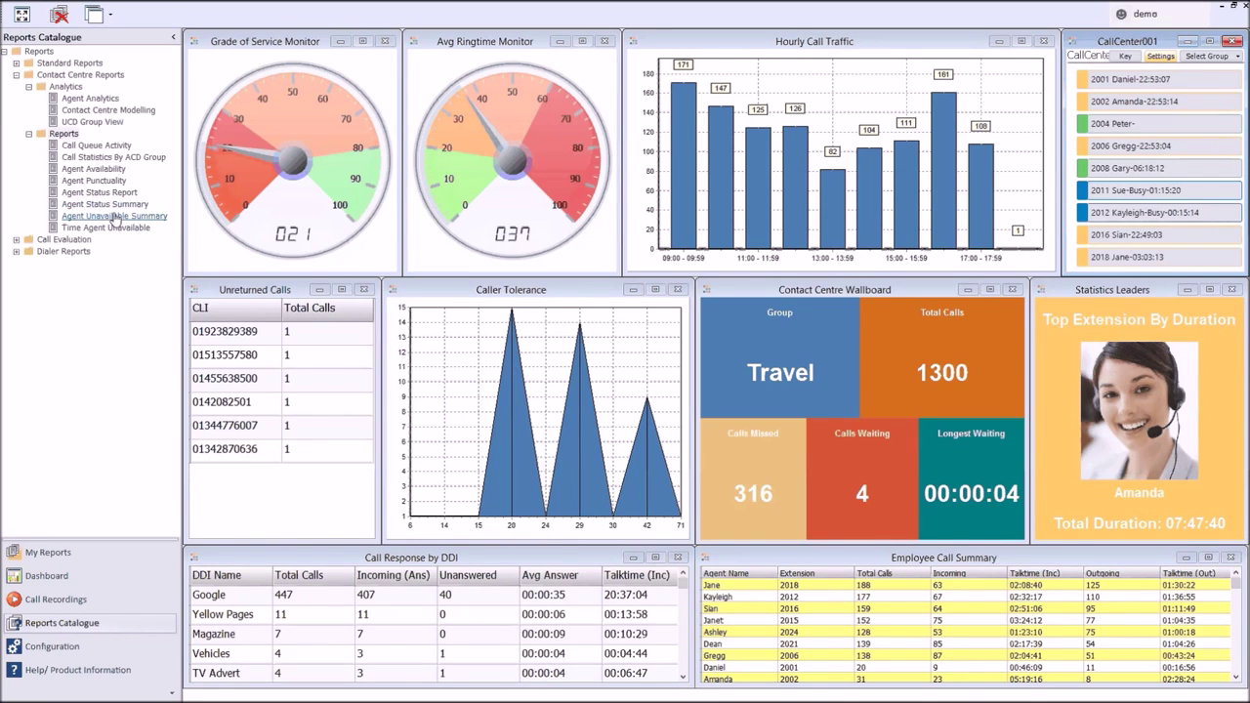
# Step: View the Time Agent Unavailable and Agent Punctuality reports, expand the Dialer Reports folder, and close the Agent Punctuality report
pyautogui.click(115, 229)
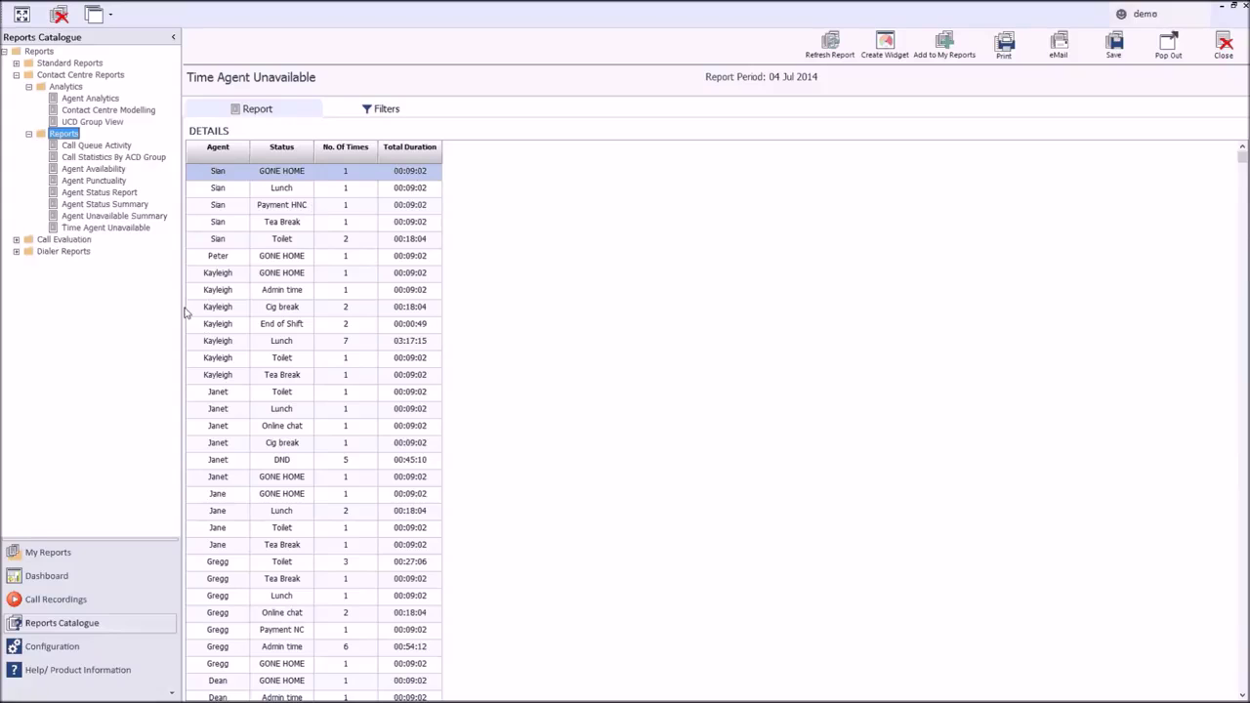
pyautogui.click(113, 181)
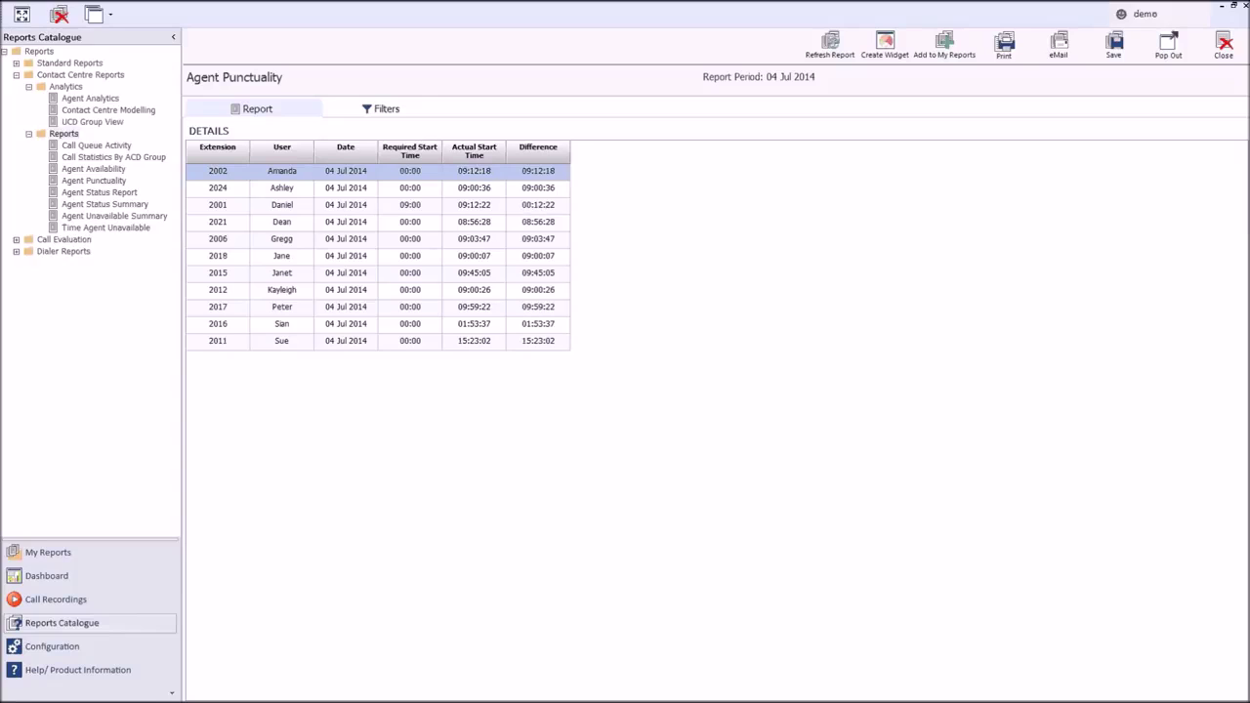
pyautogui.click(17, 253)
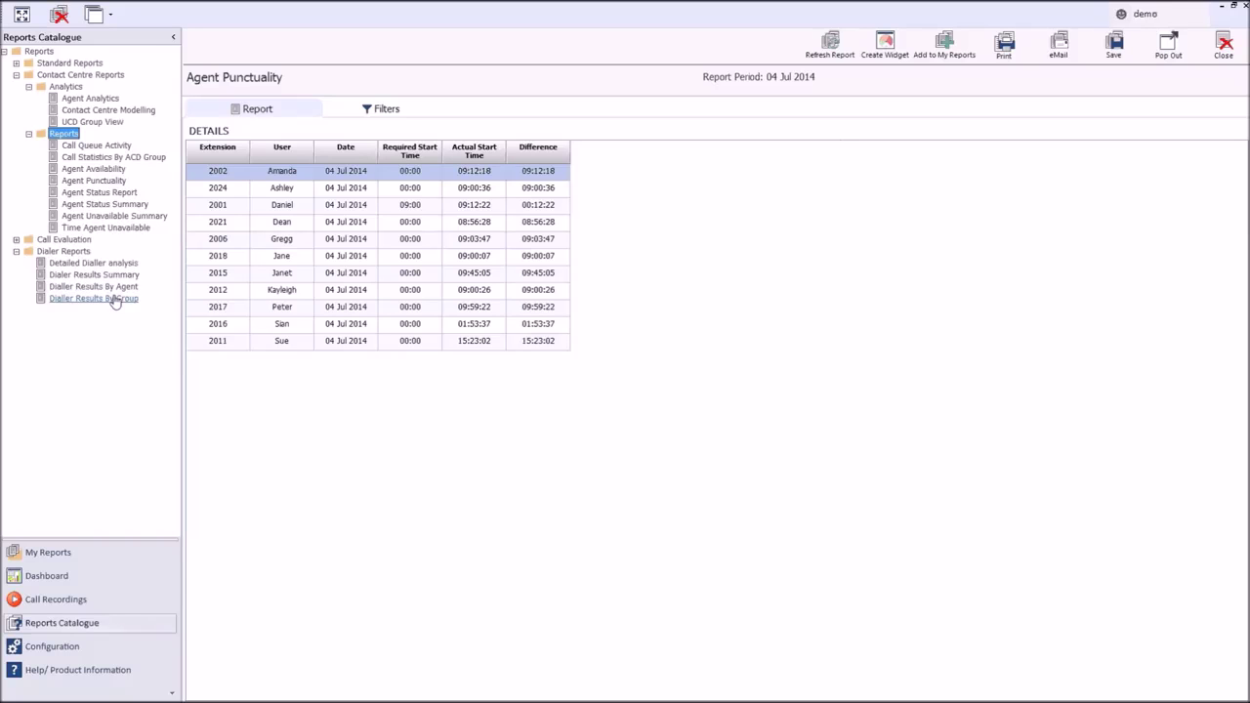
pyautogui.click(1221, 43)
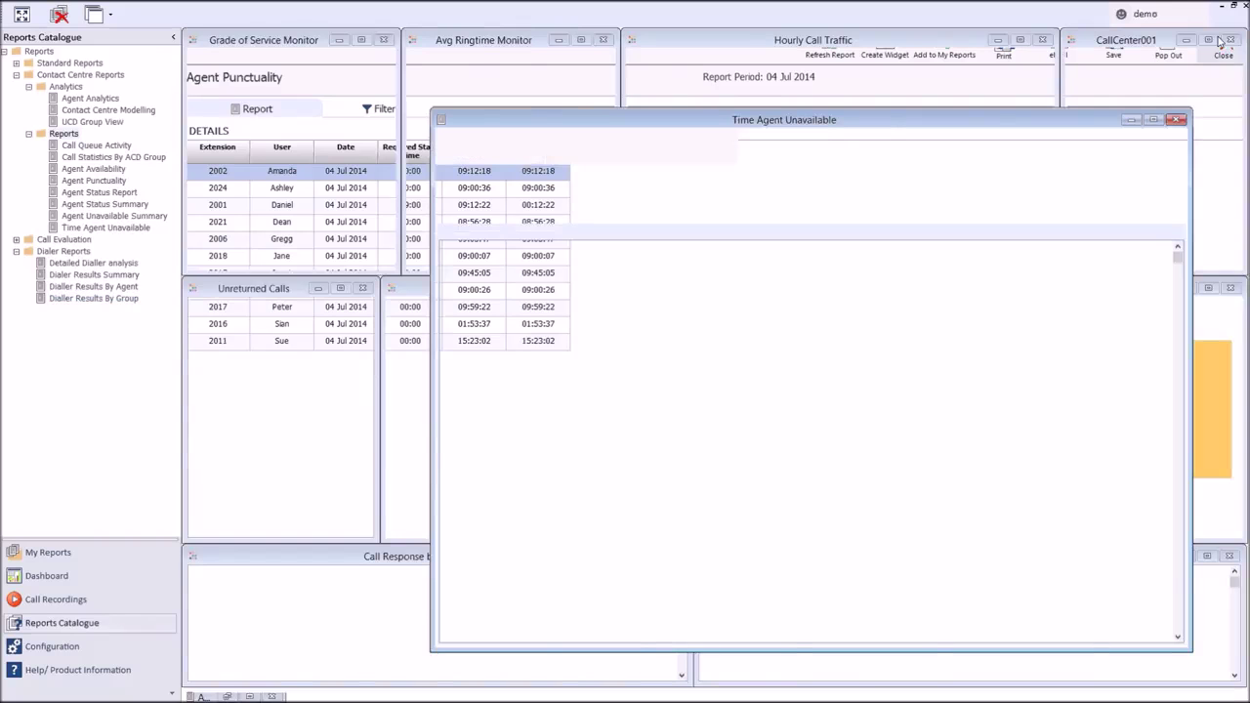